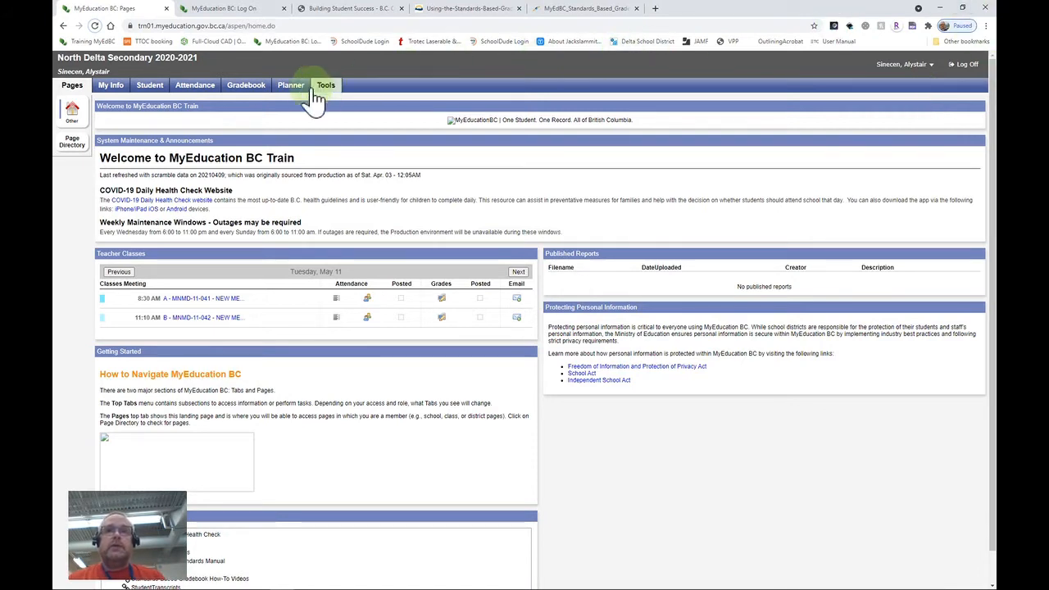
- Set the default grade scale for averages in the gradebook user preferences to EMG-DEV-PRF-EXT and save the preferences
{"action": "left_click", "coordinate": [929, 71]}
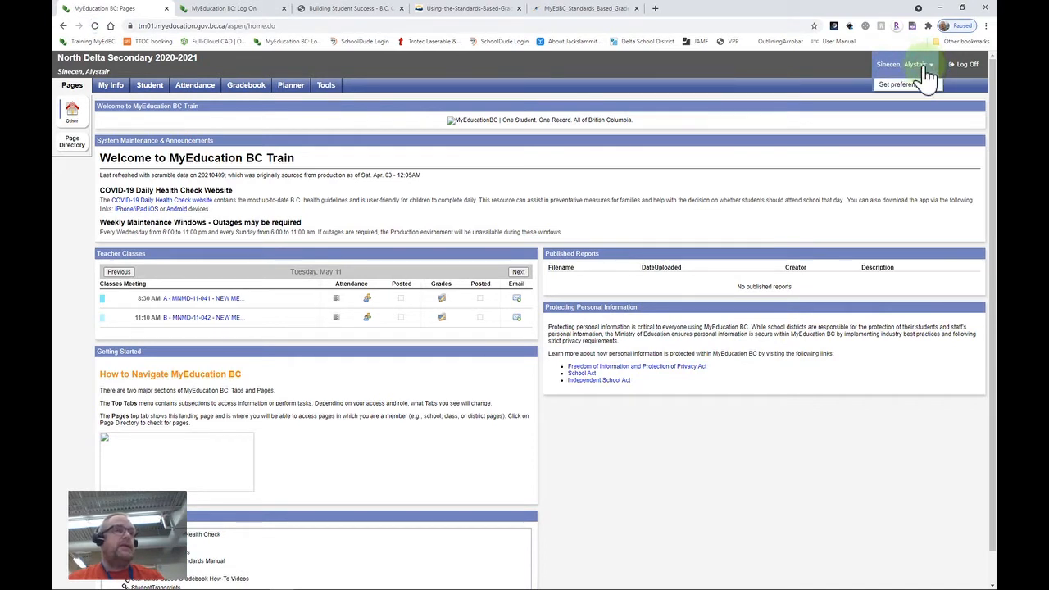
{"action": "left_click", "coordinate": [930, 86]}
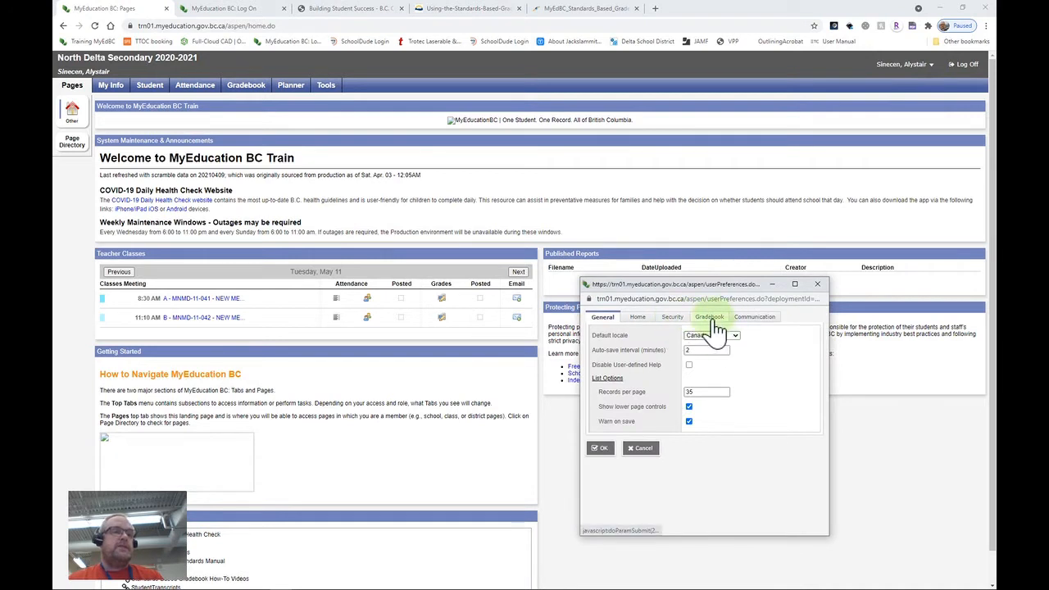
{"action": "left_click", "coordinate": [712, 319]}
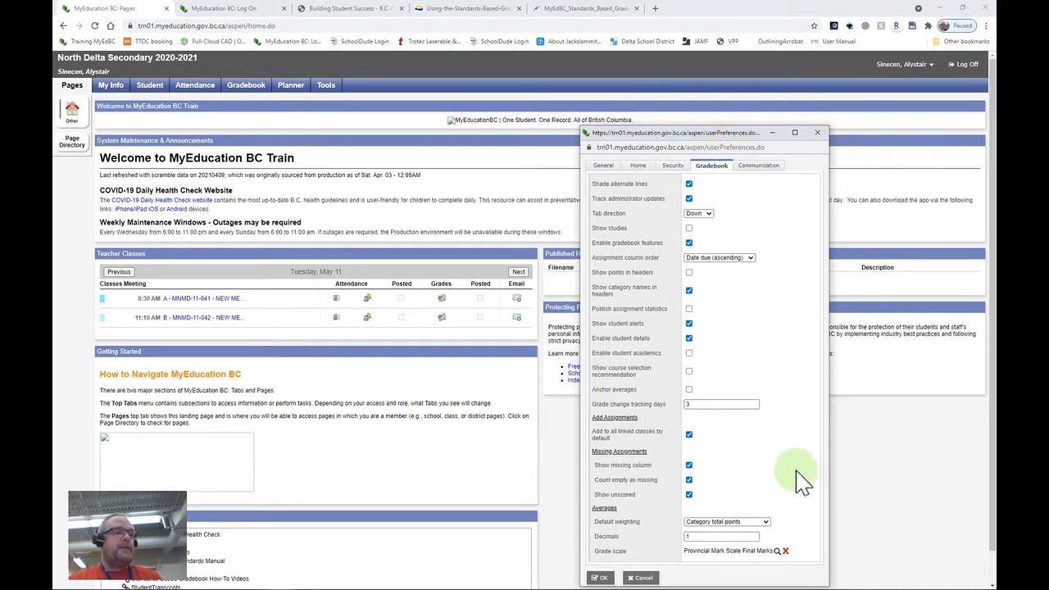
{"action": "left_click", "coordinate": [779, 562]}
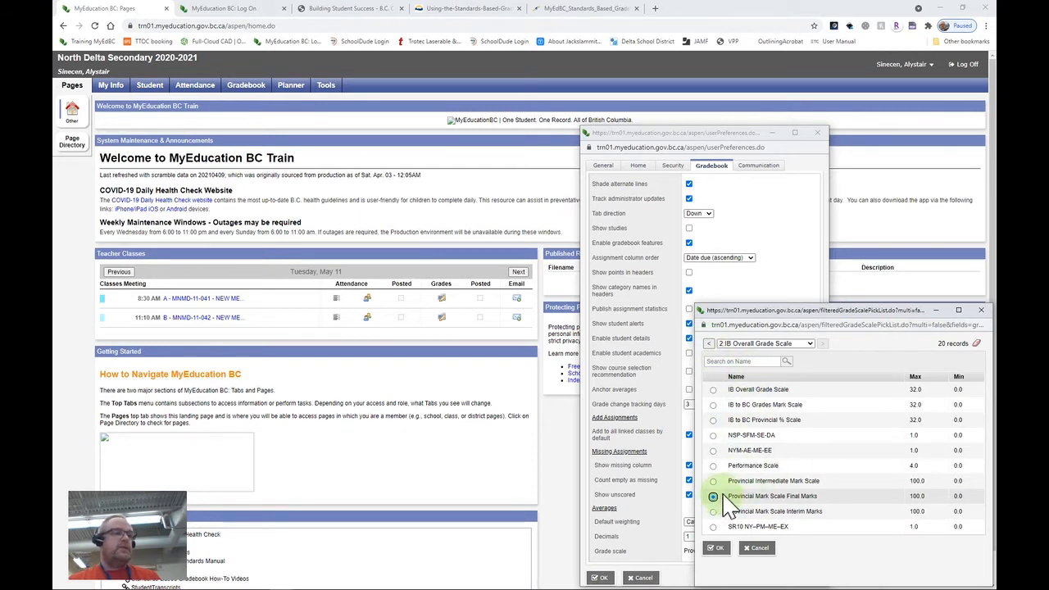
{"action": "left_click", "coordinate": [710, 344]}
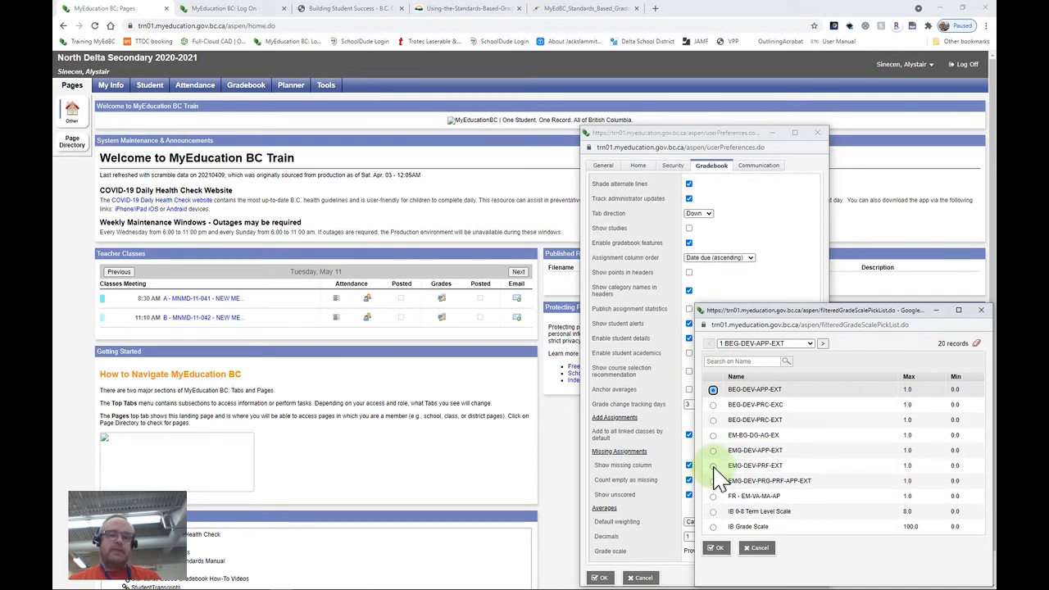
{"action": "left_click", "coordinate": [713, 467]}
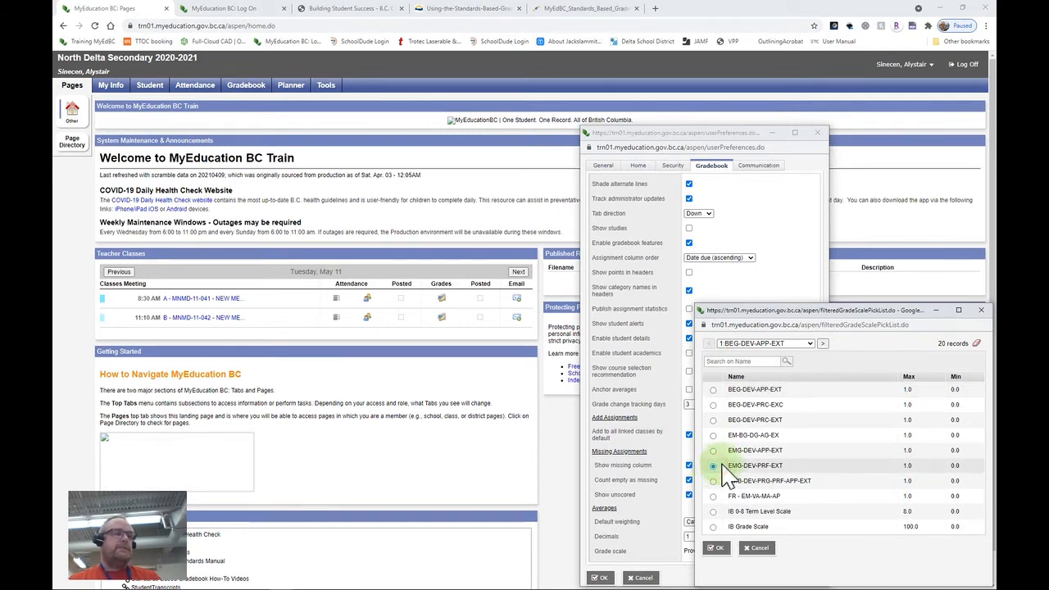
{"action": "left_click", "coordinate": [715, 548]}
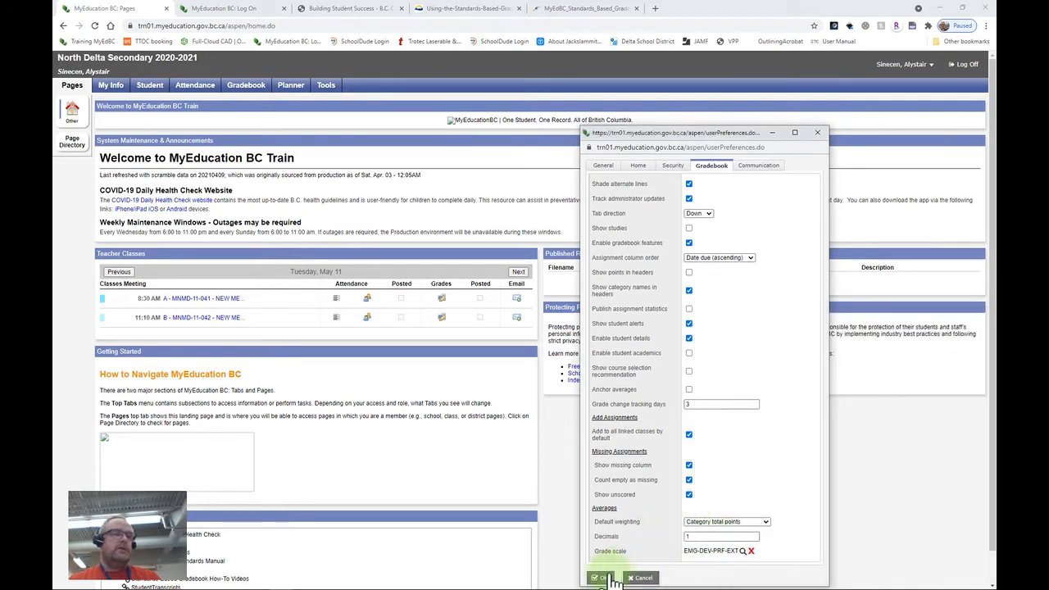
{"action": "left_click", "coordinate": [609, 580]}
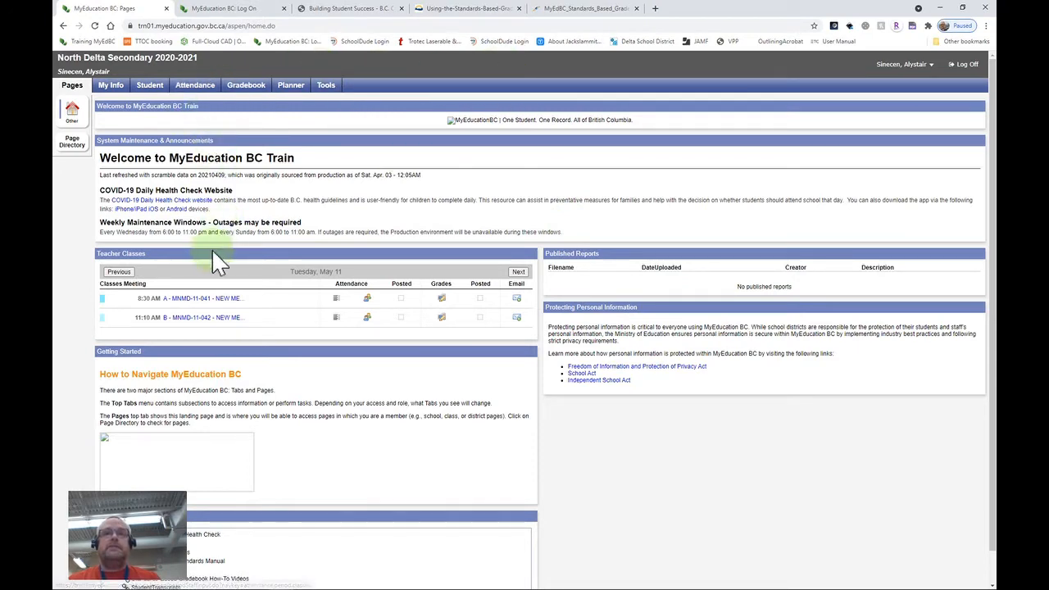
- Add a gradebook category for class MNMD-11-041 with code EOL, description "Evidence of Learning" and calculation weight 1
{"action": "left_click", "coordinate": [245, 88]}
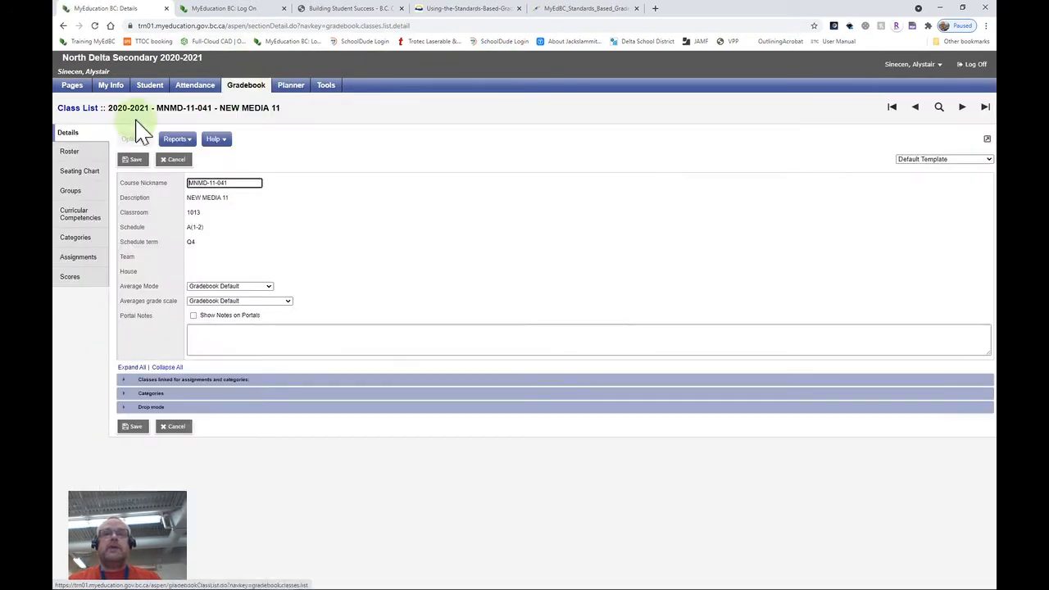
{"action": "left_click", "coordinate": [76, 246]}
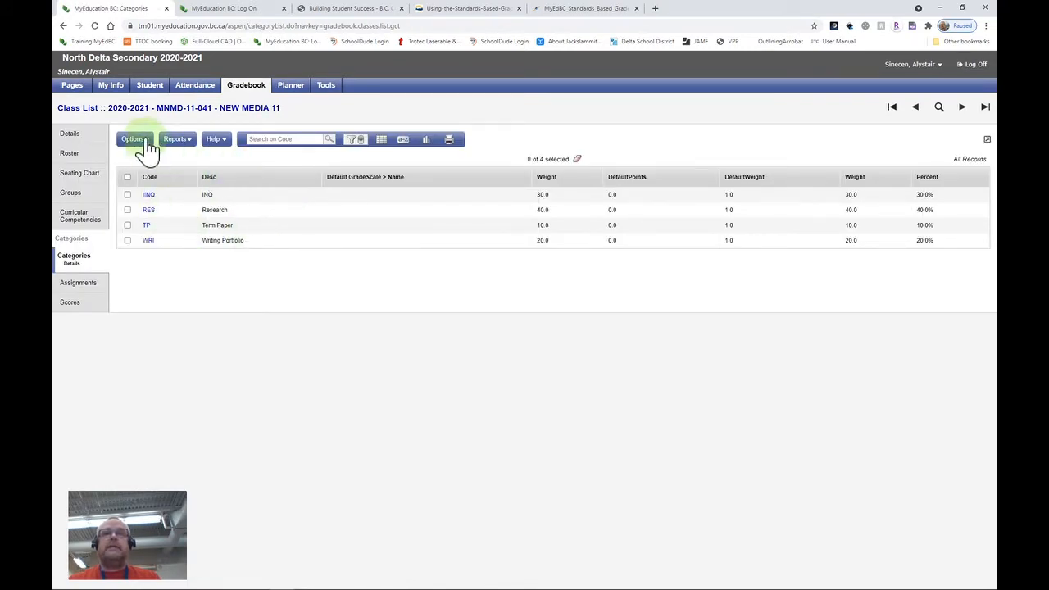
{"action": "left_click", "coordinate": [139, 141]}
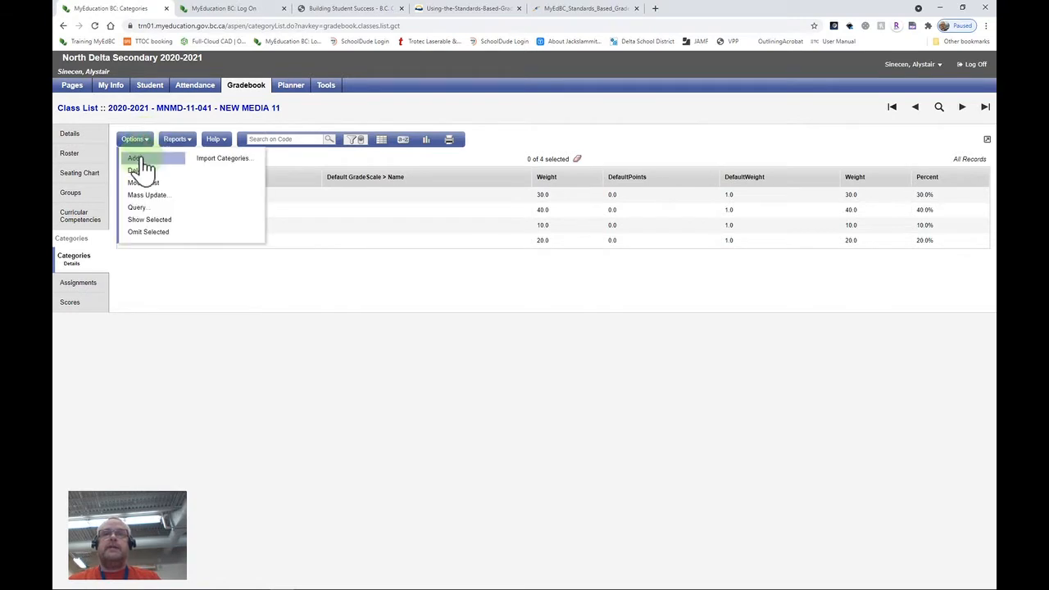
{"action": "left_click", "coordinate": [145, 159]}
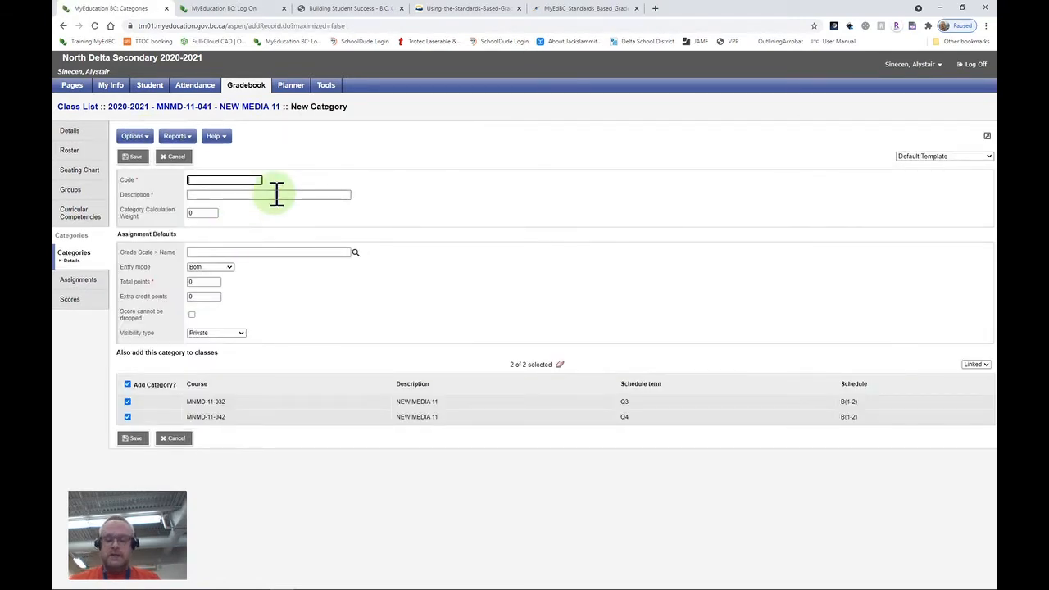
{"action": "type", "text": "EOL"}
{"action": "left_click", "coordinate": [276, 195]}
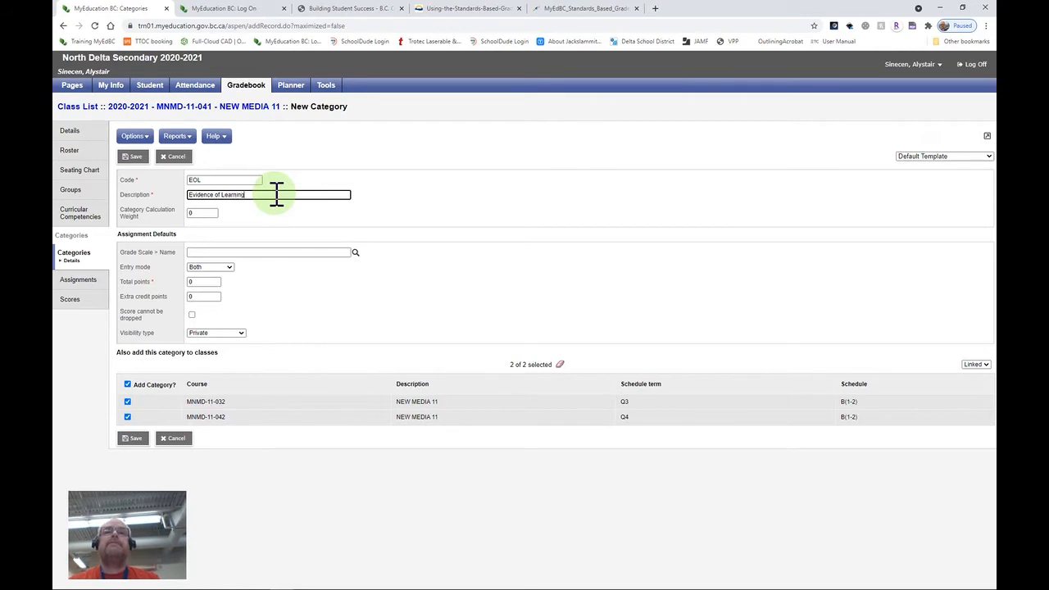
{"action": "key", "text": "Tab"}
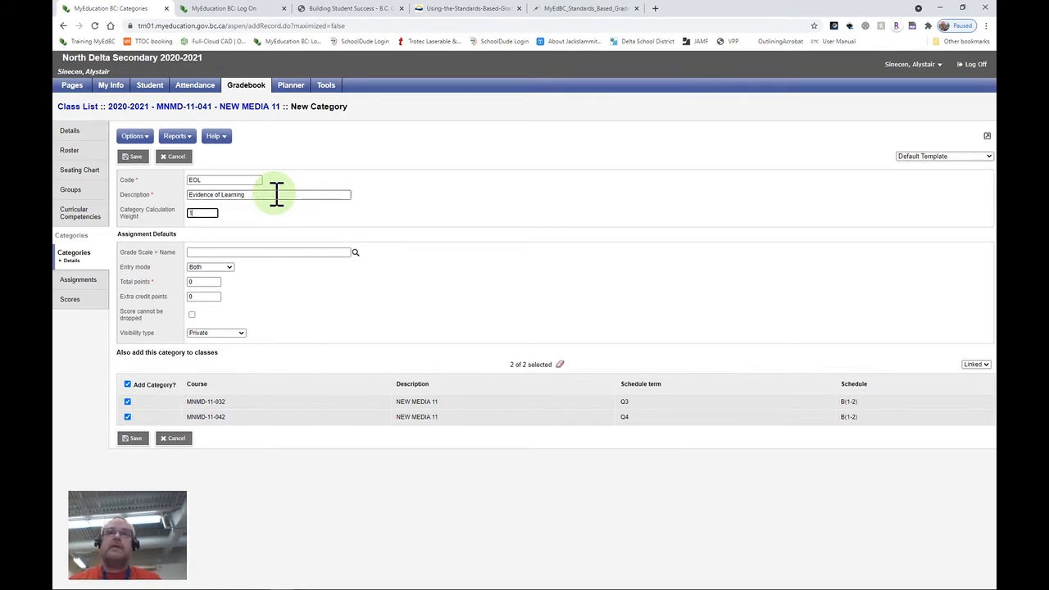
{"action": "key", "text": "Tab"}
{"action": "key", "text": "Tab"}
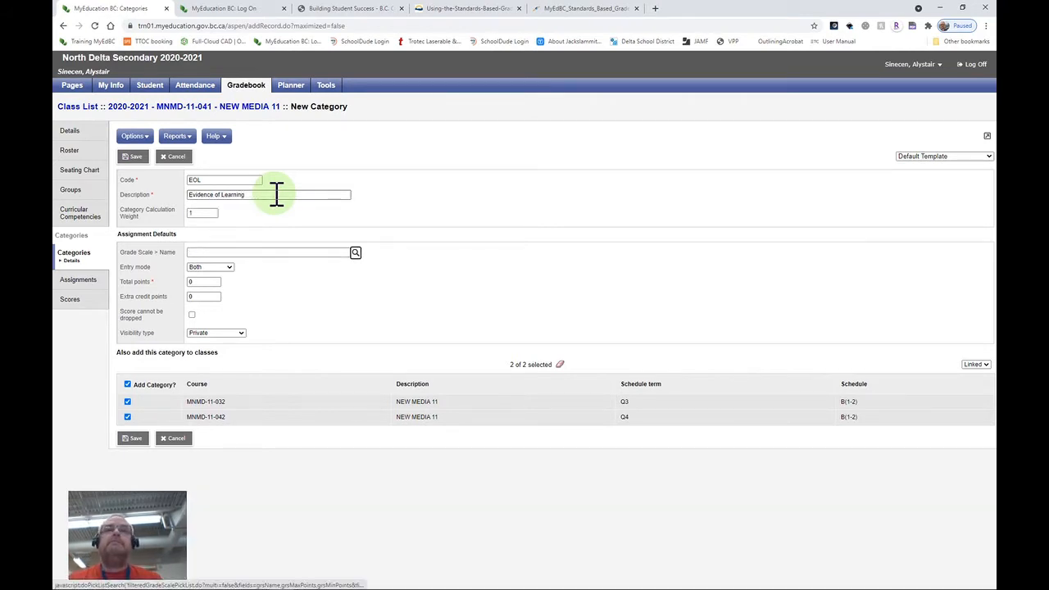
- Set the category's default grade scale to EMG-DEV-PRF-EXT and entry mode to Letter Only, and save the category
{"action": "left_click", "coordinate": [355, 256]}
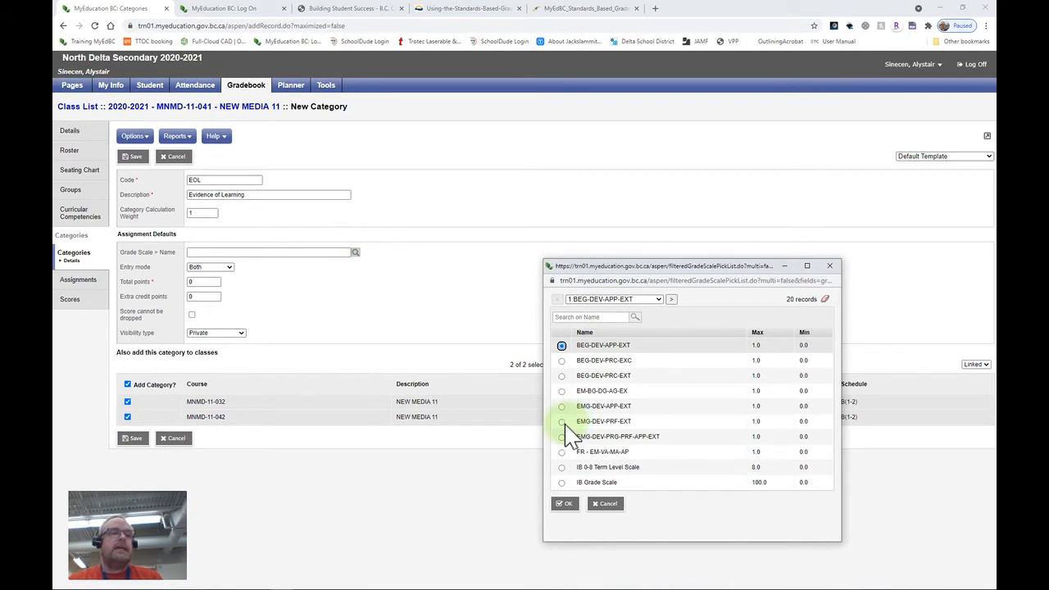
{"action": "left_click", "coordinate": [562, 422]}
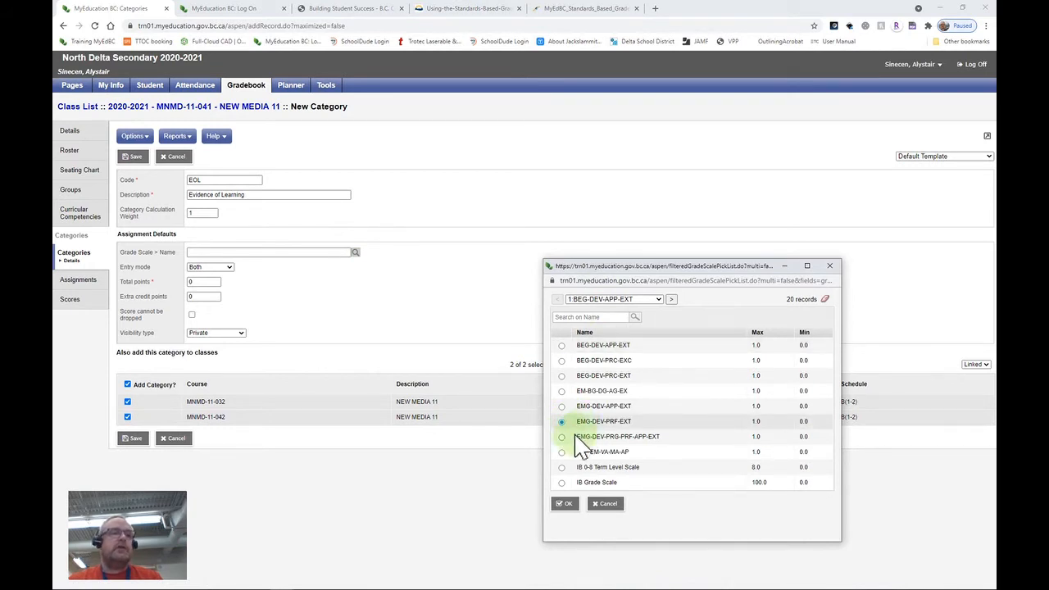
{"action": "left_click", "coordinate": [568, 504]}
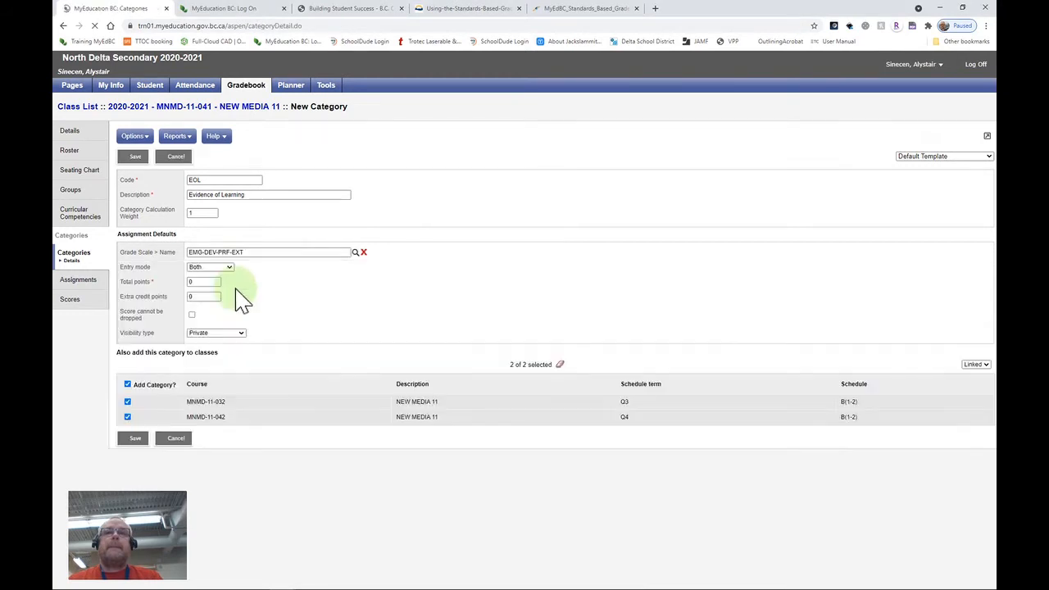
{"action": "left_click", "coordinate": [230, 269]}
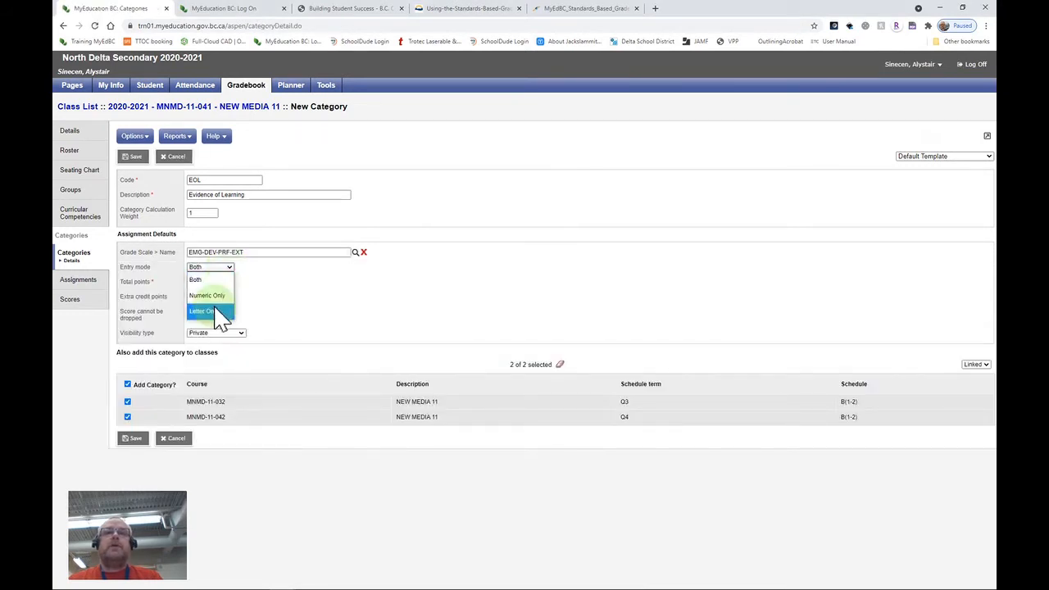
{"action": "left_click", "coordinate": [215, 311]}
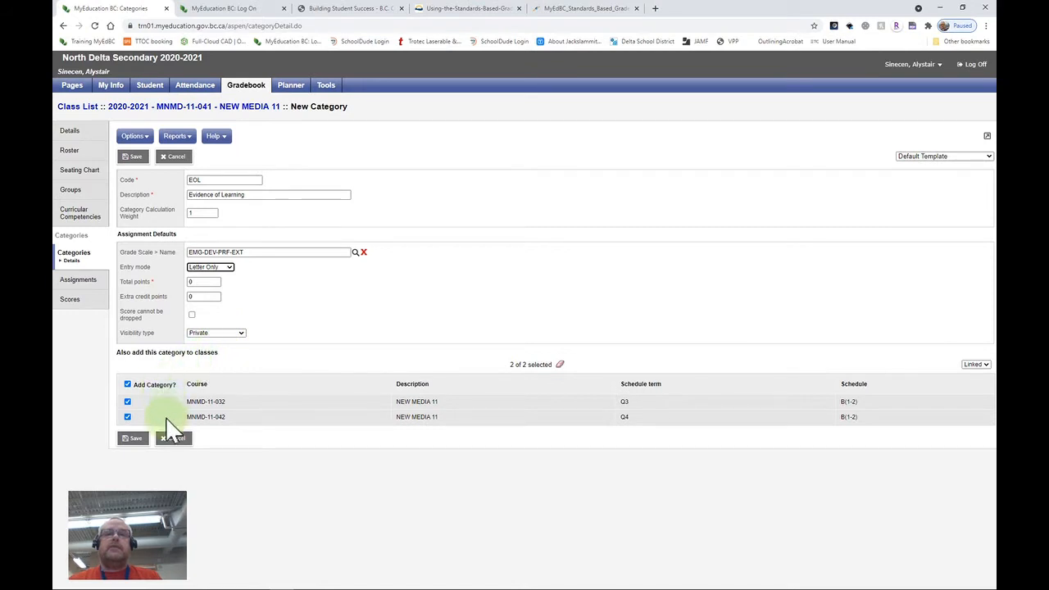
{"action": "left_click", "coordinate": [133, 439]}
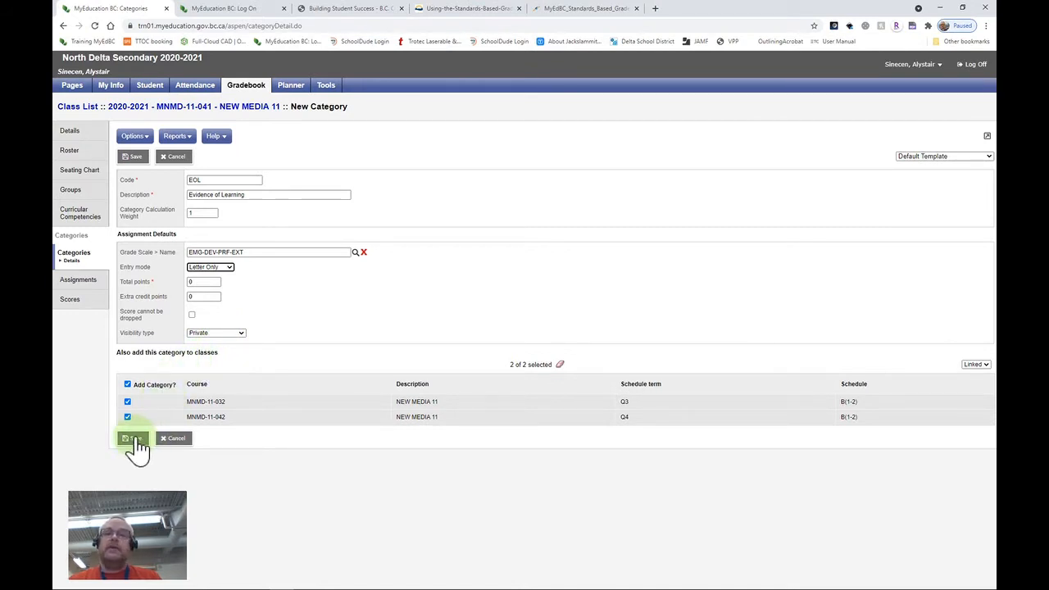
{"action": "left_click", "coordinate": [135, 440]}
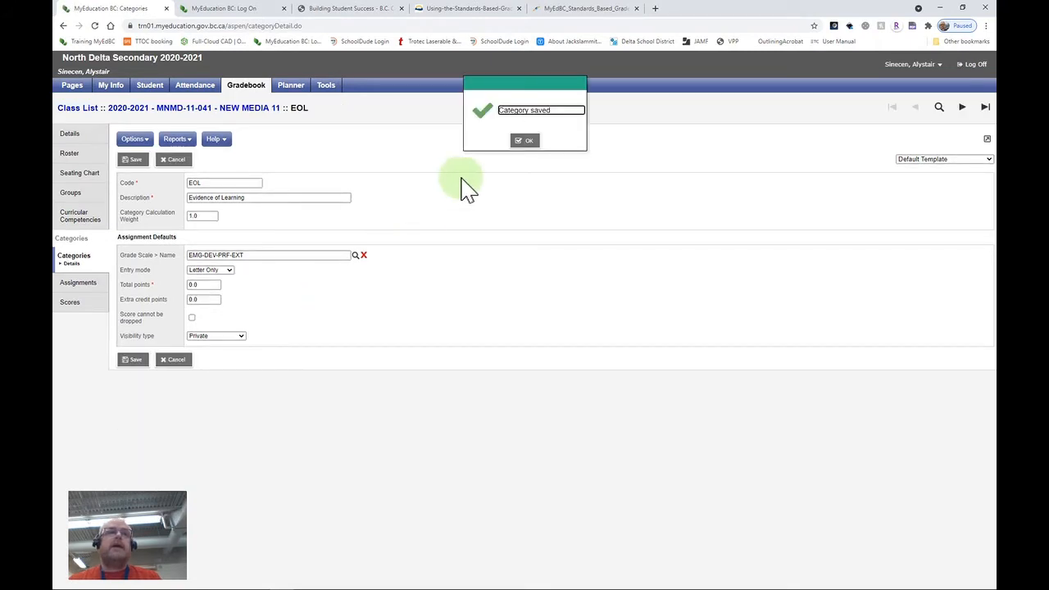
{"action": "left_click", "coordinate": [525, 141]}
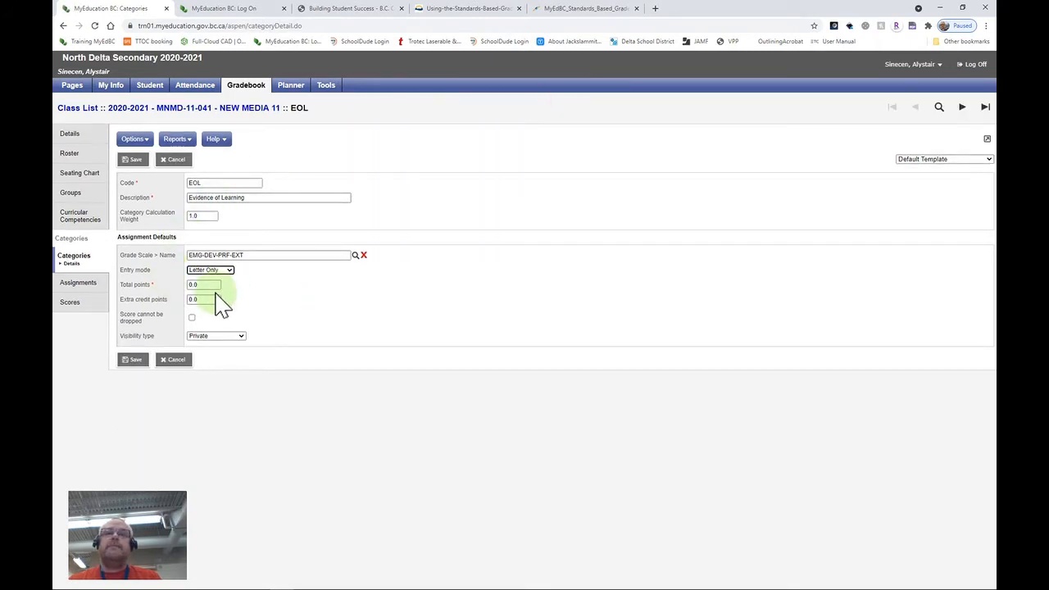
- Start a new assignment for the class and assign it to the EOL (Evidence of Learning) category
{"action": "left_click", "coordinate": [83, 287]}
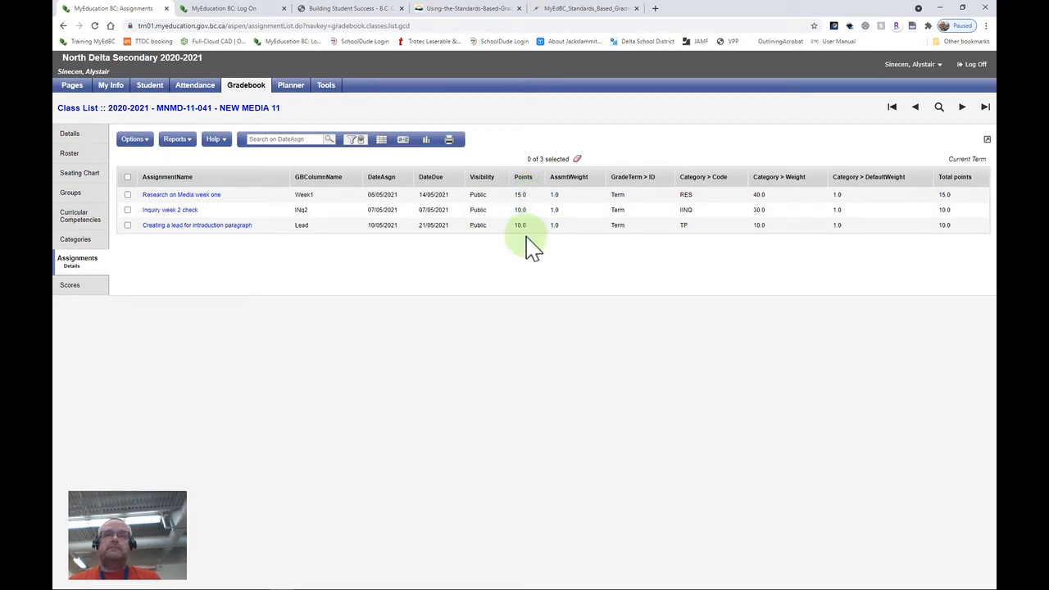
{"action": "left_click", "coordinate": [148, 142]}
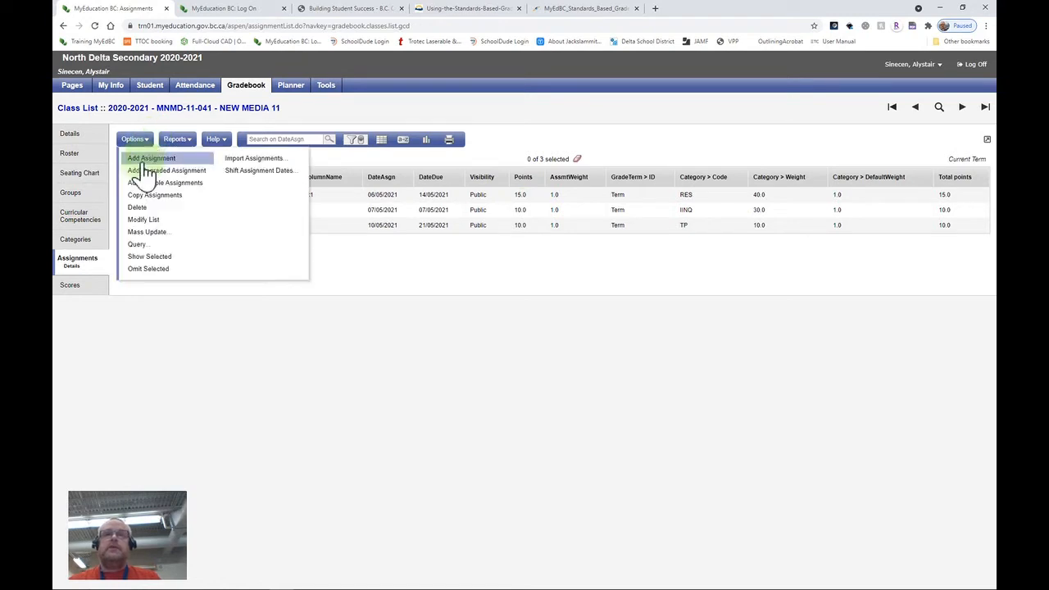
{"action": "left_click", "coordinate": [145, 158]}
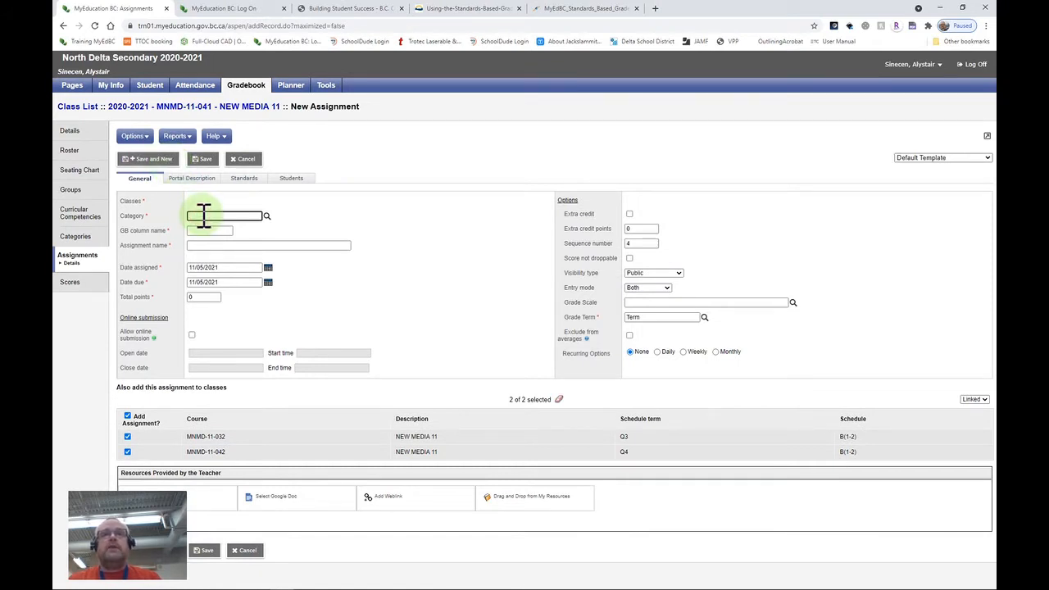
{"action": "left_click", "coordinate": [266, 216]}
{"action": "left_click", "coordinate": [602, 325]}
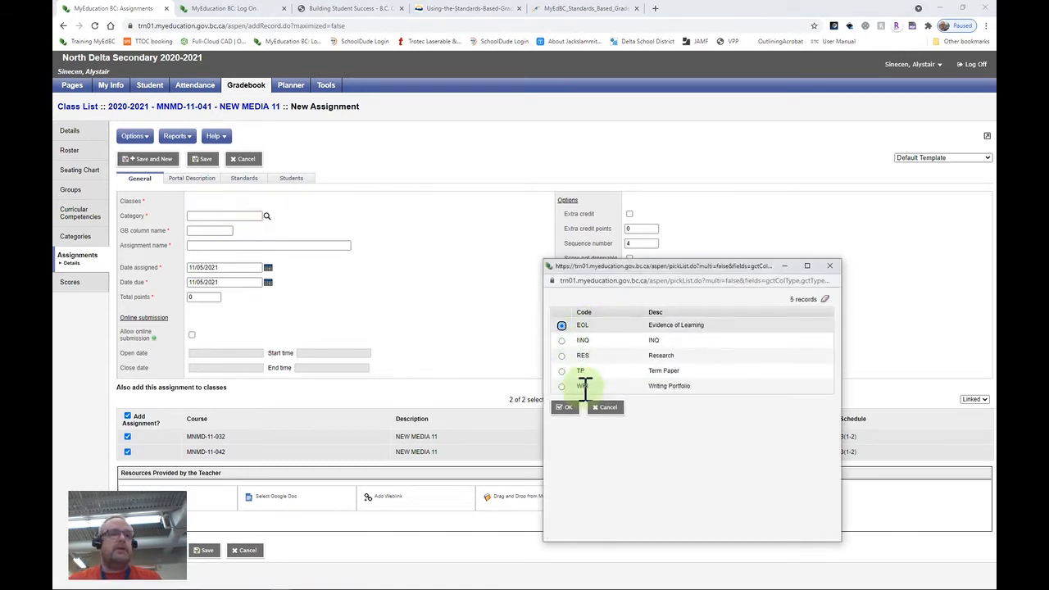
{"action": "left_click", "coordinate": [566, 408]}
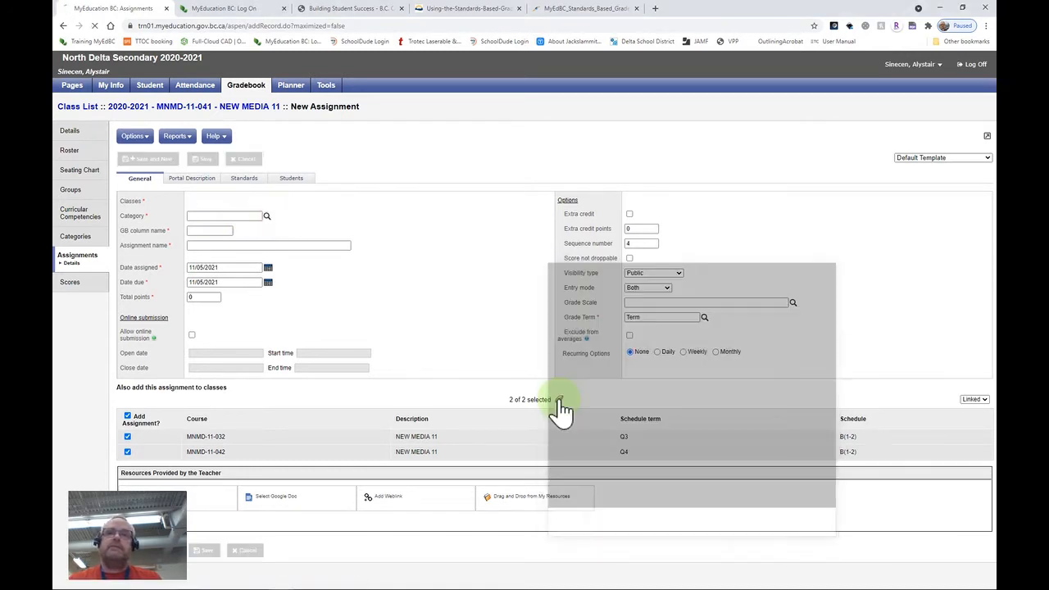
- Give the assignment the column name PARA, the name "Construct an SPI Paragraph" and the due date 14/05/2021
{"action": "left_click", "coordinate": [211, 233]}
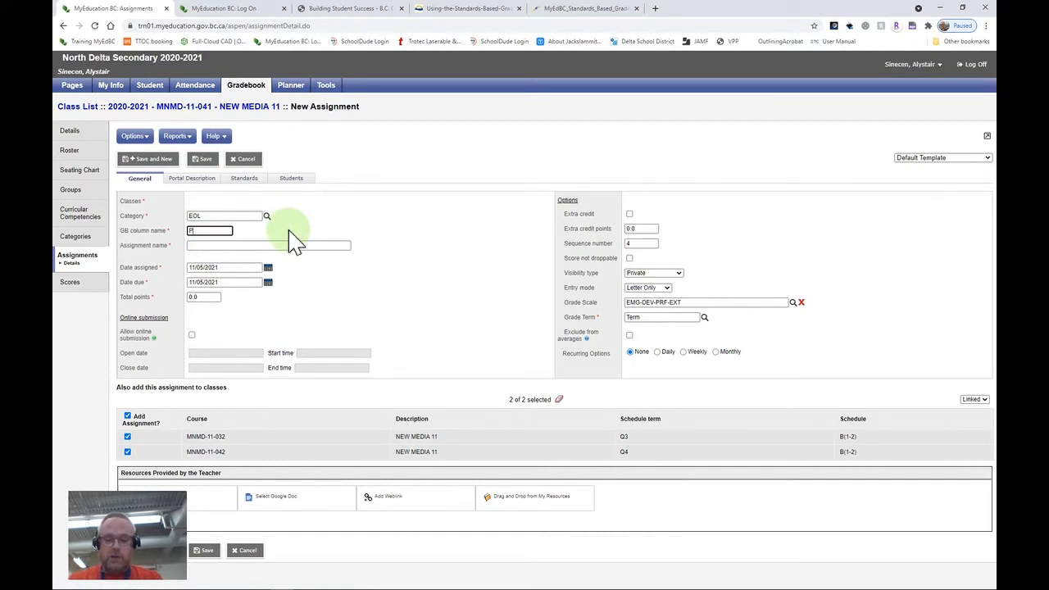
{"action": "type", "text": "PAR"}
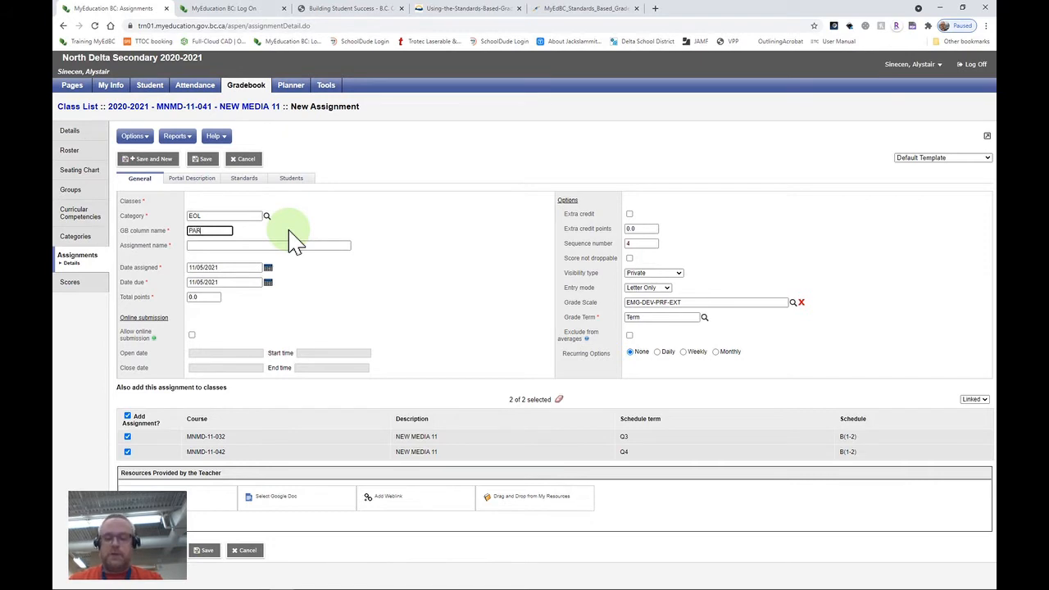
{"action": "type", "text": "A"}
{"action": "key", "text": "Tab"}
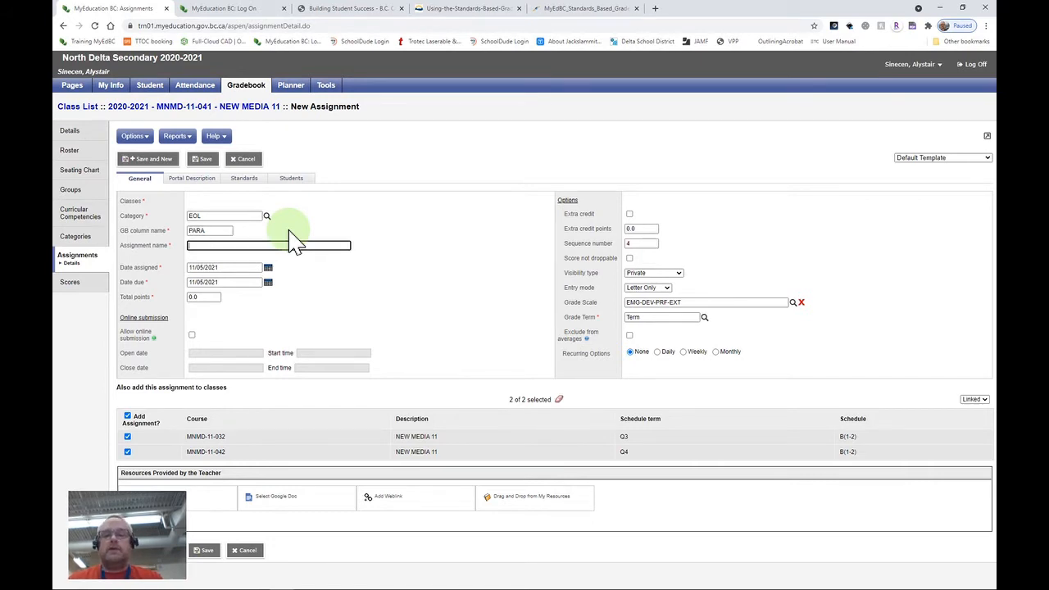
{"action": "key", "text": "Tab"}
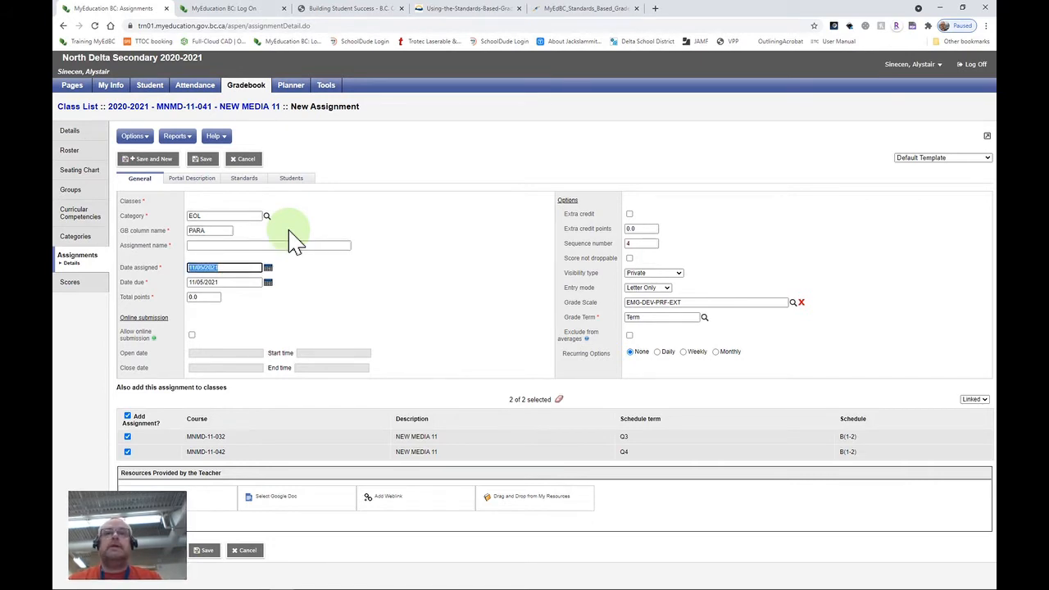
{"action": "left_click", "coordinate": [315, 244]}
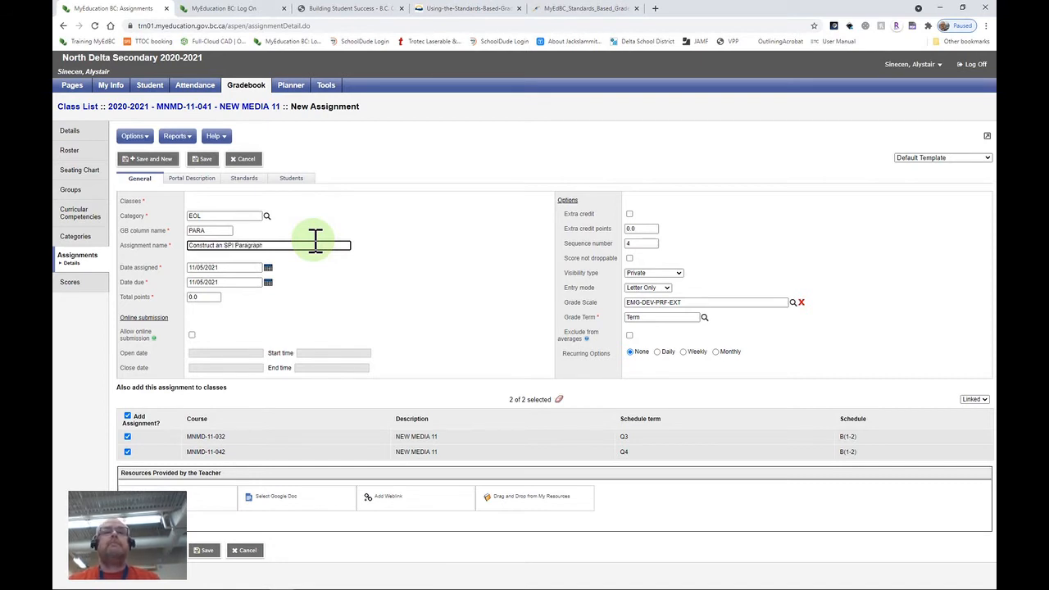
{"action": "left_click", "coordinate": [268, 282]}
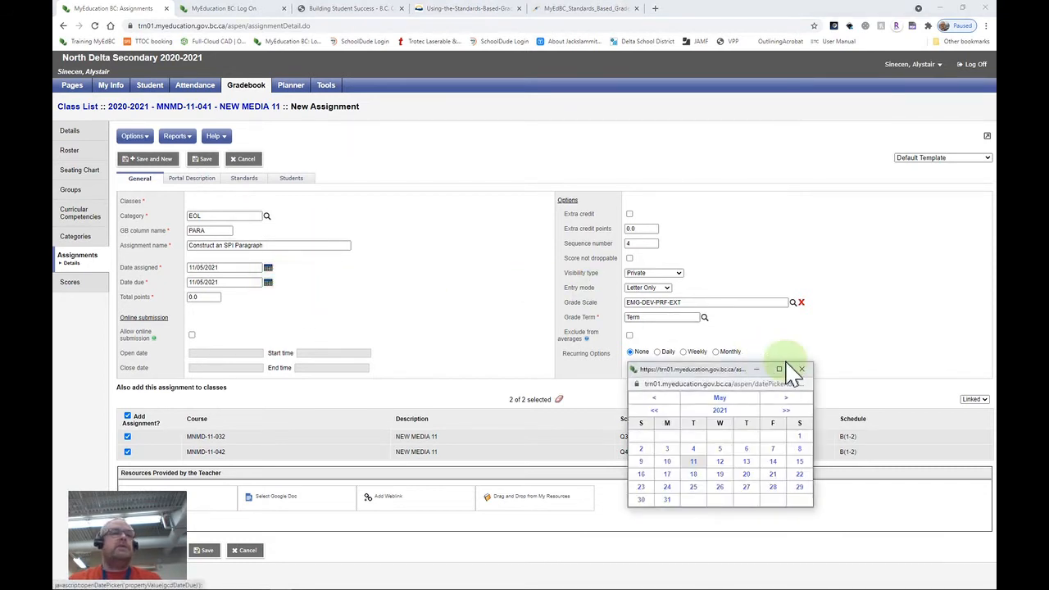
{"action": "left_click", "coordinate": [770, 462]}
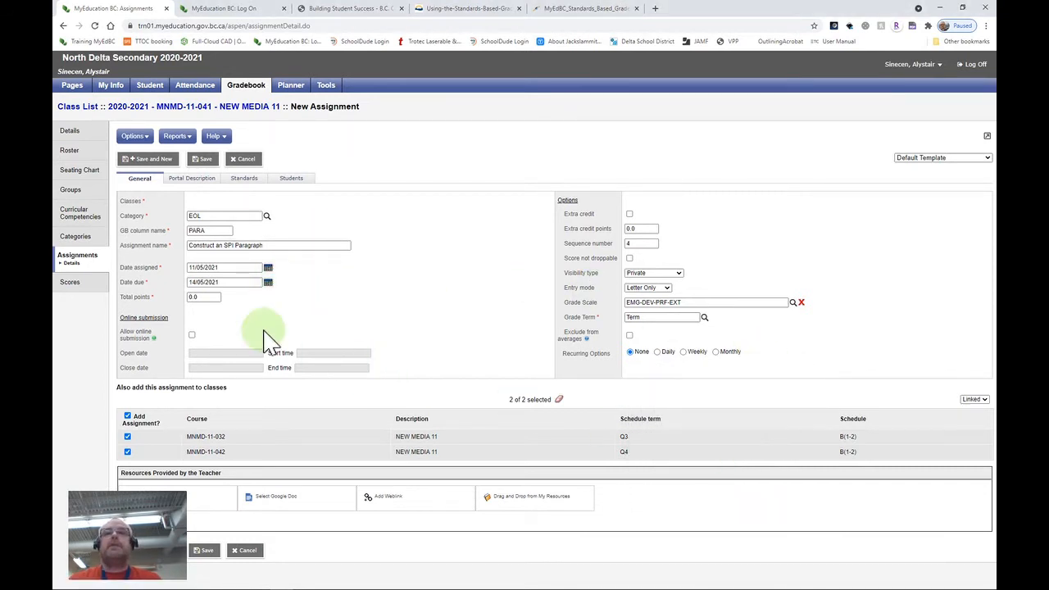
- Set the assignment's total points to 1, and view its portal description and student exclusion settings
{"action": "left_click", "coordinate": [205, 297]}
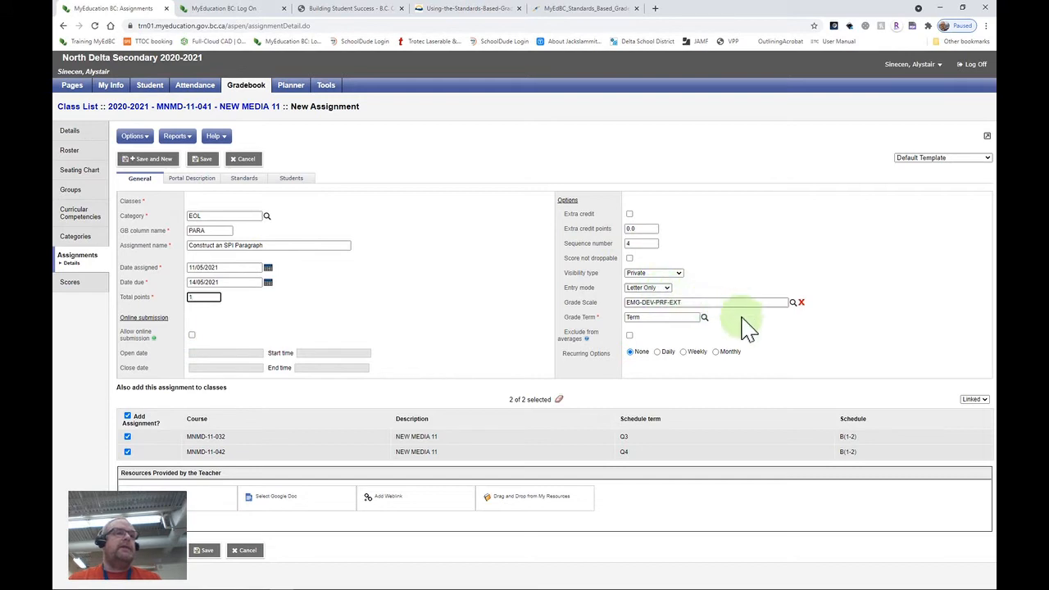
{"action": "left_click", "coordinate": [200, 185]}
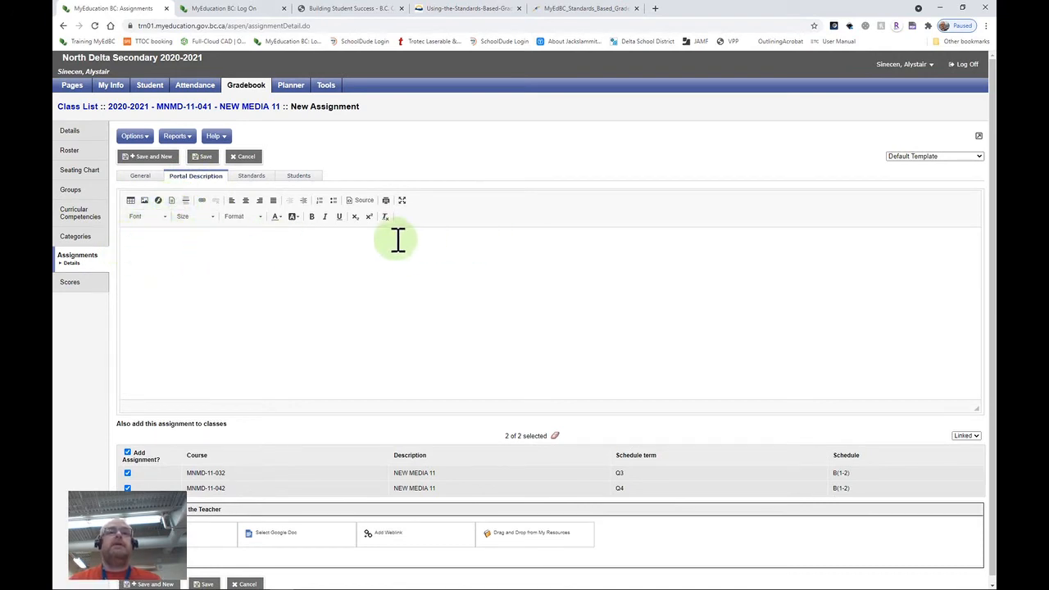
{"action": "left_click", "coordinate": [302, 178]}
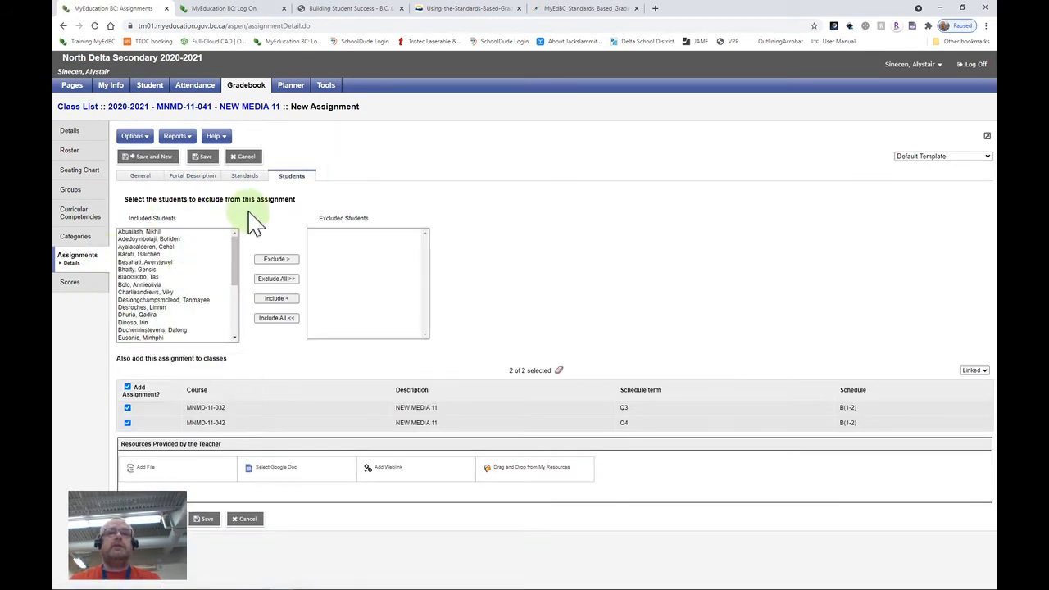
- Start adding multiple reporting standards to the assignment and select the first All standard, expanding its proficiency levels
{"action": "left_click", "coordinate": [245, 182]}
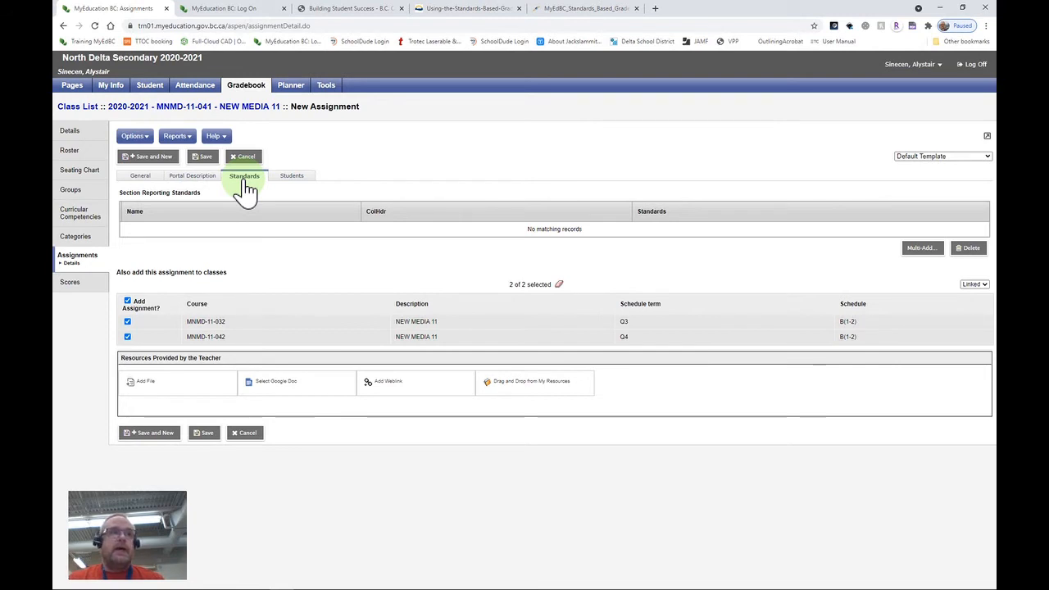
{"action": "left_click", "coordinate": [932, 252]}
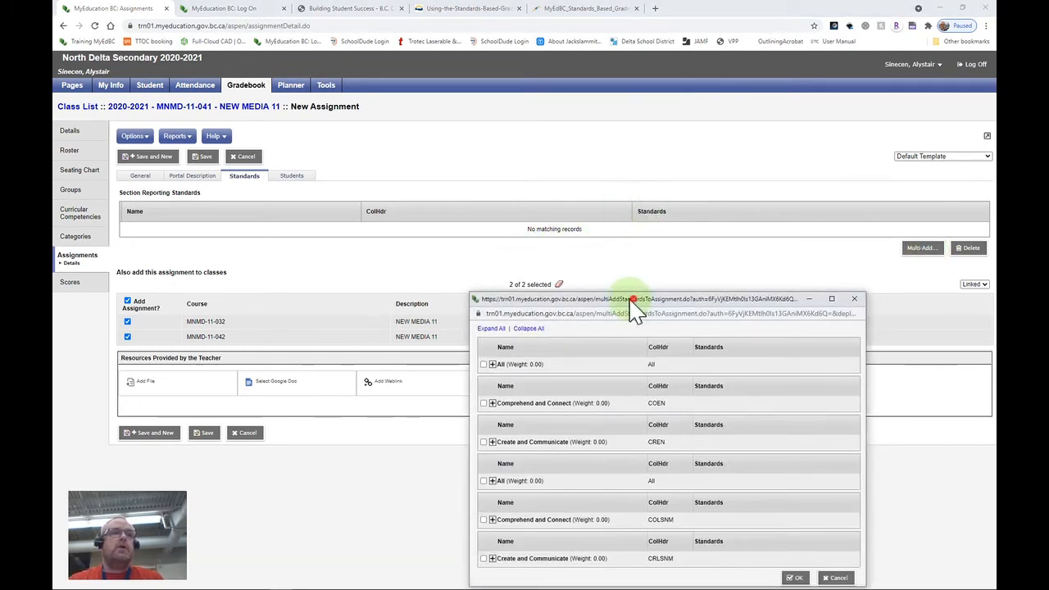
{"action": "left_click_drag", "start_coordinate": [633, 300], "coordinate": [489, 179]}
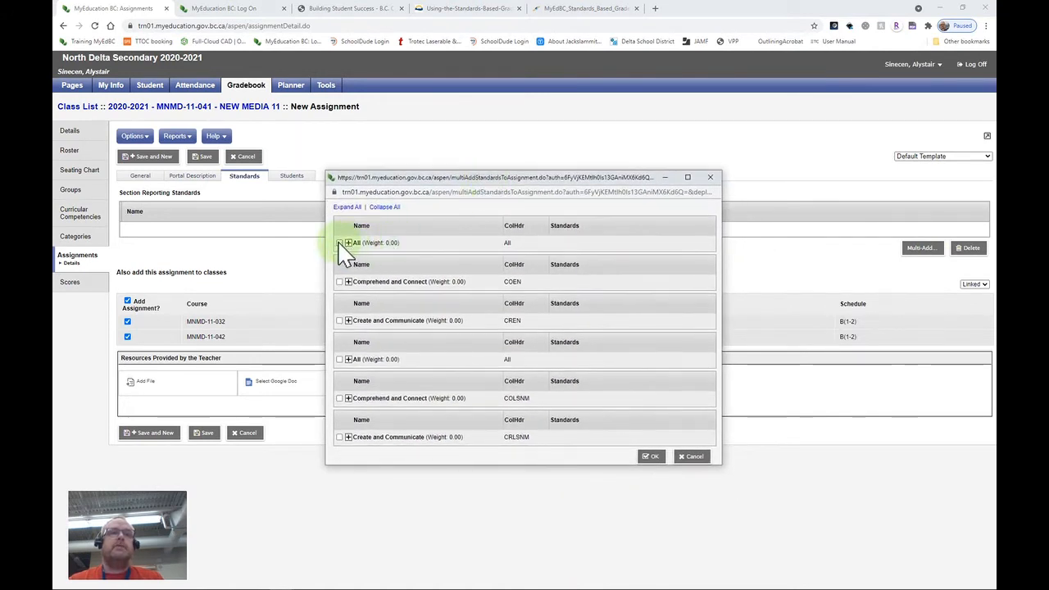
{"action": "left_click", "coordinate": [340, 243]}
{"action": "left_click", "coordinate": [349, 244]}
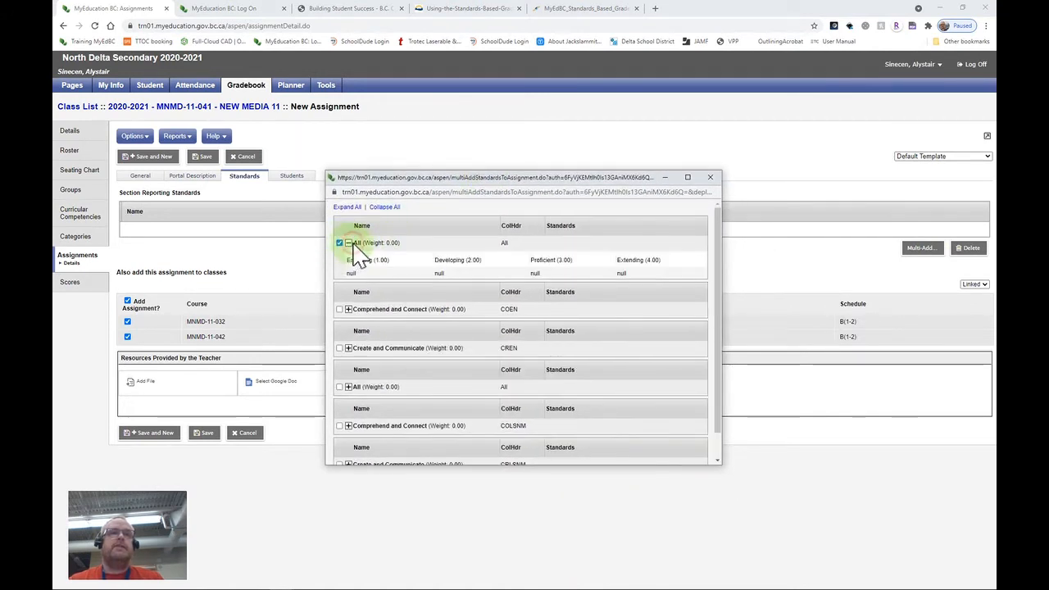
- Under Comprehend and Connect (COEN), select the standard "Think critically, creatively, and reflectively" (COEN13)
{"action": "scroll", "coordinate": [417, 305], "scroll_direction": "down", "scroll_amount": 1}
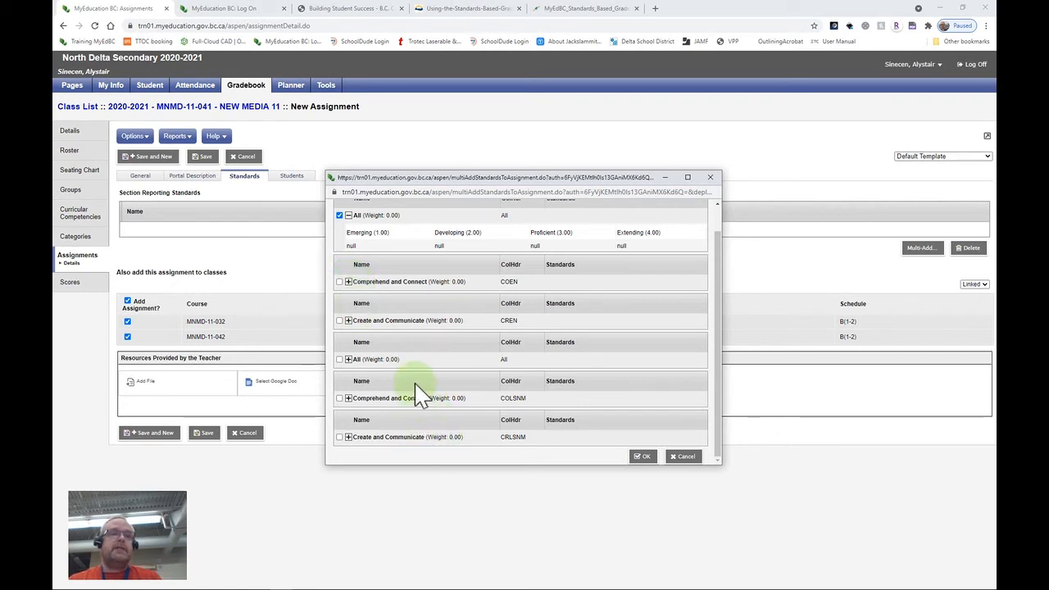
{"action": "left_click", "coordinate": [349, 283]}
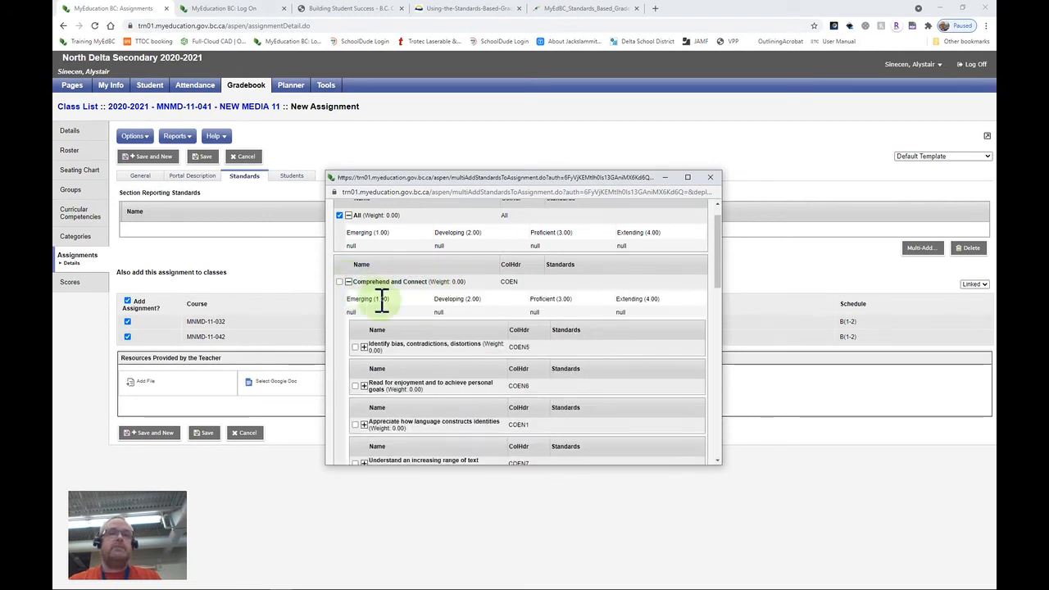
{"action": "scroll", "coordinate": [394, 320], "scroll_direction": "down", "scroll_amount": 1}
{"action": "scroll", "coordinate": [397, 337], "scroll_direction": "down", "scroll_amount": 2}
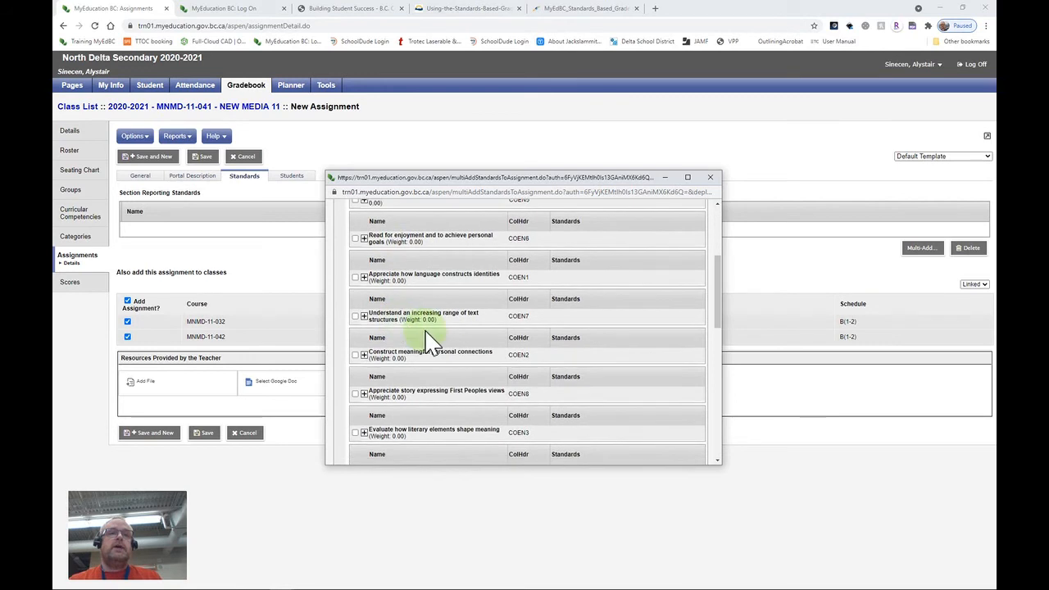
{"action": "scroll", "coordinate": [410, 312], "scroll_direction": "up", "scroll_amount": 2}
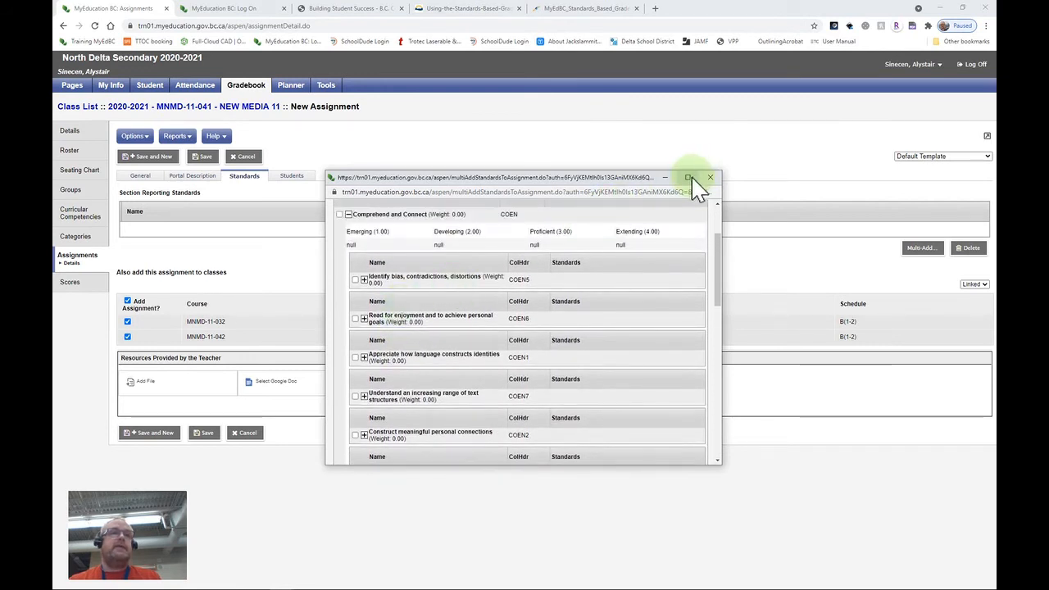
{"action": "left_click", "coordinate": [718, 461]}
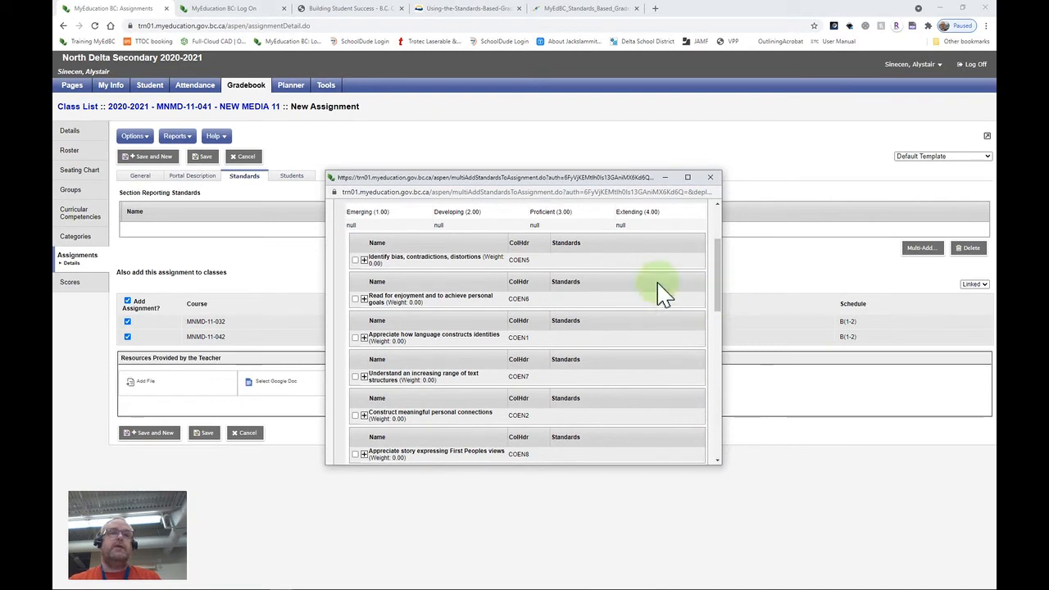
{"action": "scroll", "coordinate": [447, 300], "scroll_direction": "up", "scroll_amount": 1}
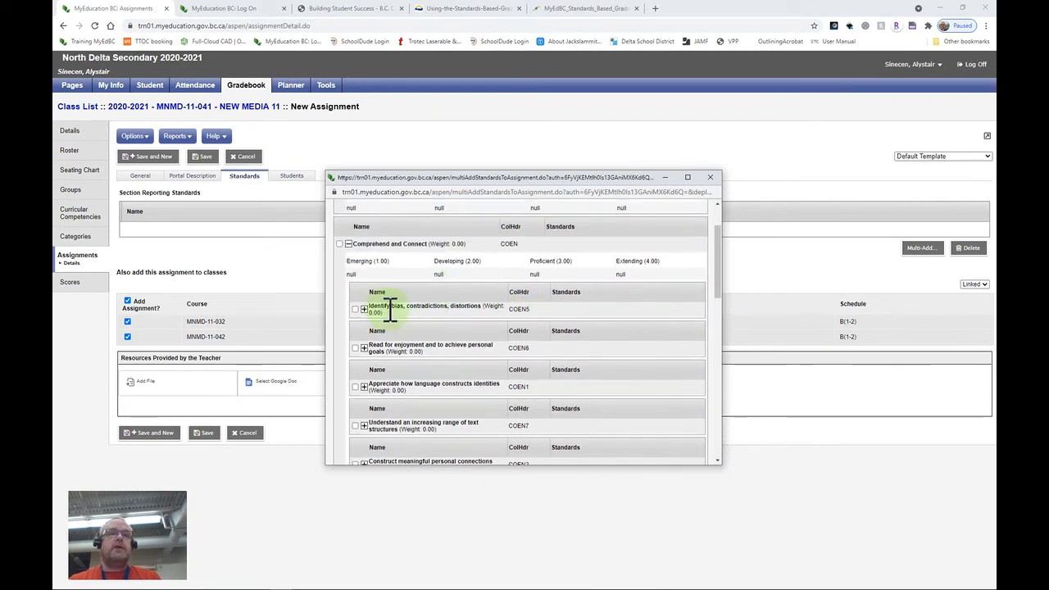
{"action": "scroll", "coordinate": [426, 356], "scroll_direction": "down", "scroll_amount": 1}
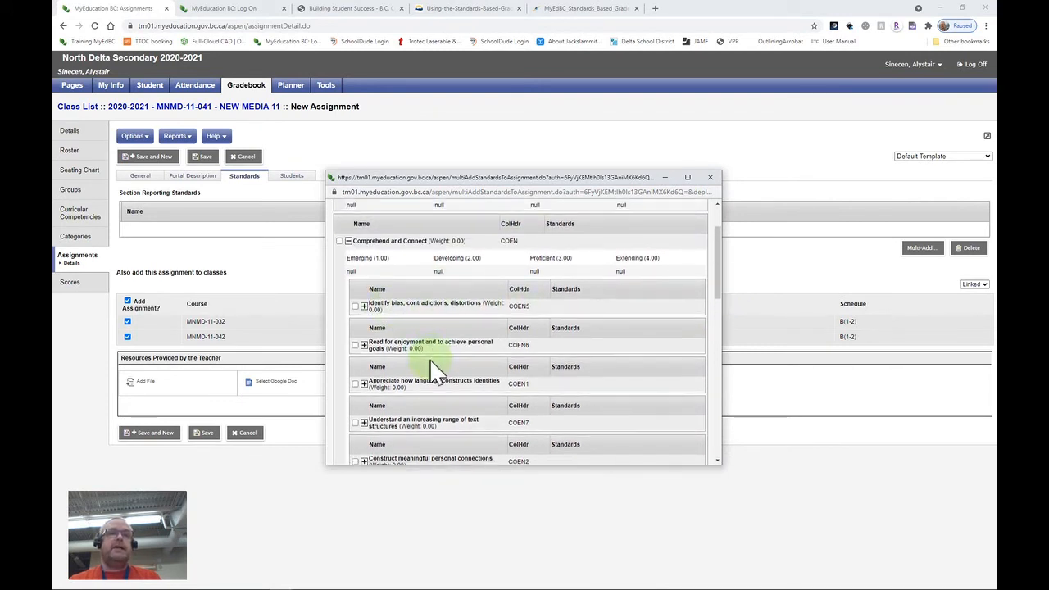
{"action": "scroll", "coordinate": [408, 341], "scroll_direction": "down", "scroll_amount": 2}
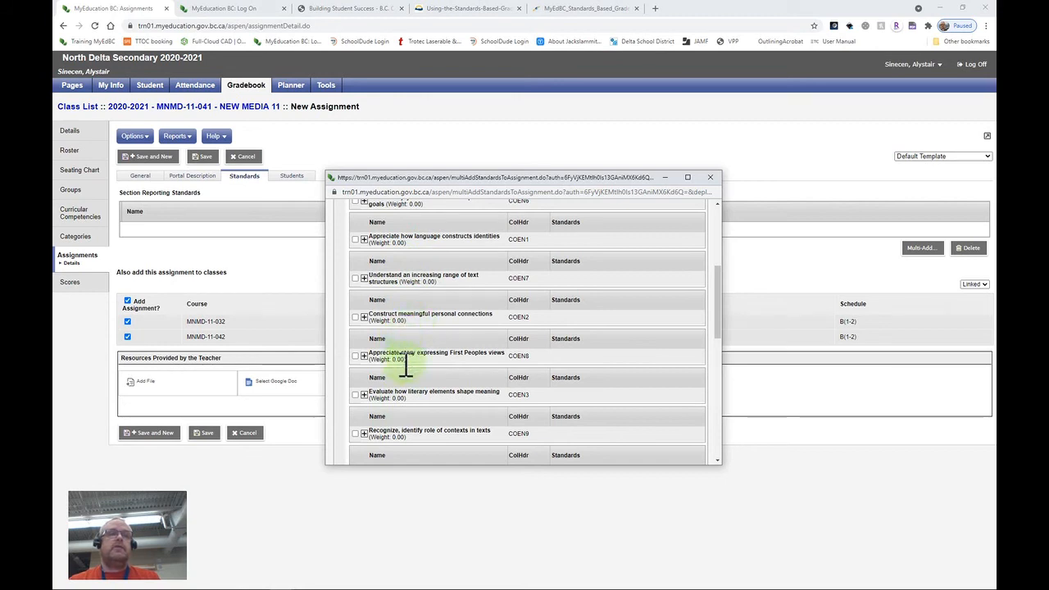
{"action": "scroll", "coordinate": [405, 365], "scroll_direction": "down", "scroll_amount": 1}
{"action": "scroll", "coordinate": [398, 352], "scroll_direction": "down", "scroll_amount": 1}
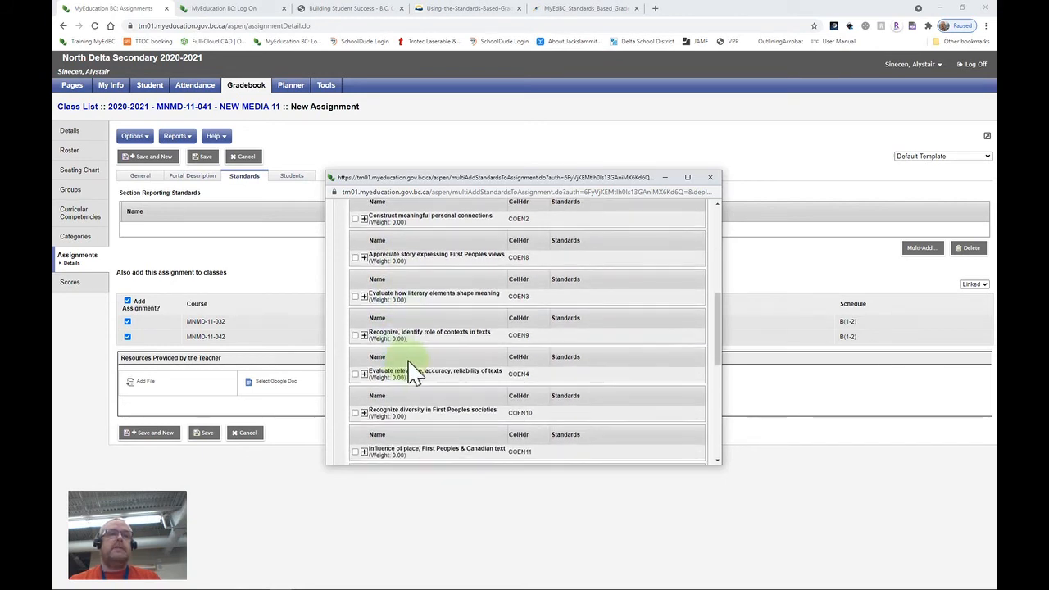
{"action": "scroll", "coordinate": [400, 381], "scroll_direction": "down", "scroll_amount": 1}
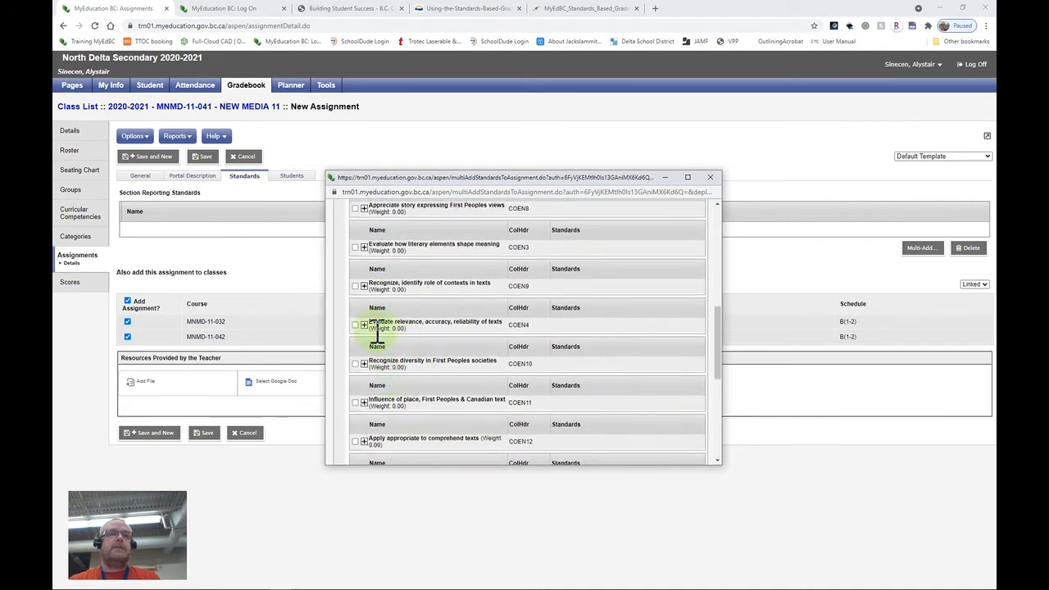
{"action": "scroll", "coordinate": [407, 321], "scroll_direction": "down", "scroll_amount": 1}
{"action": "right_click", "coordinate": [430, 334]}
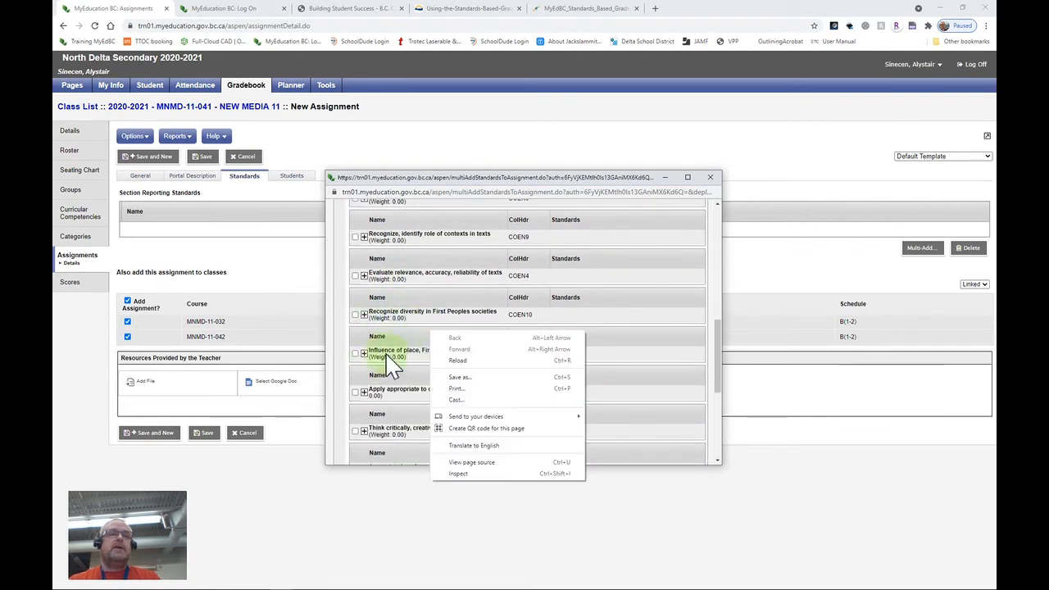
{"action": "left_click", "coordinate": [391, 367]}
{"action": "scroll", "coordinate": [402, 345], "scroll_direction": "down", "scroll_amount": 2}
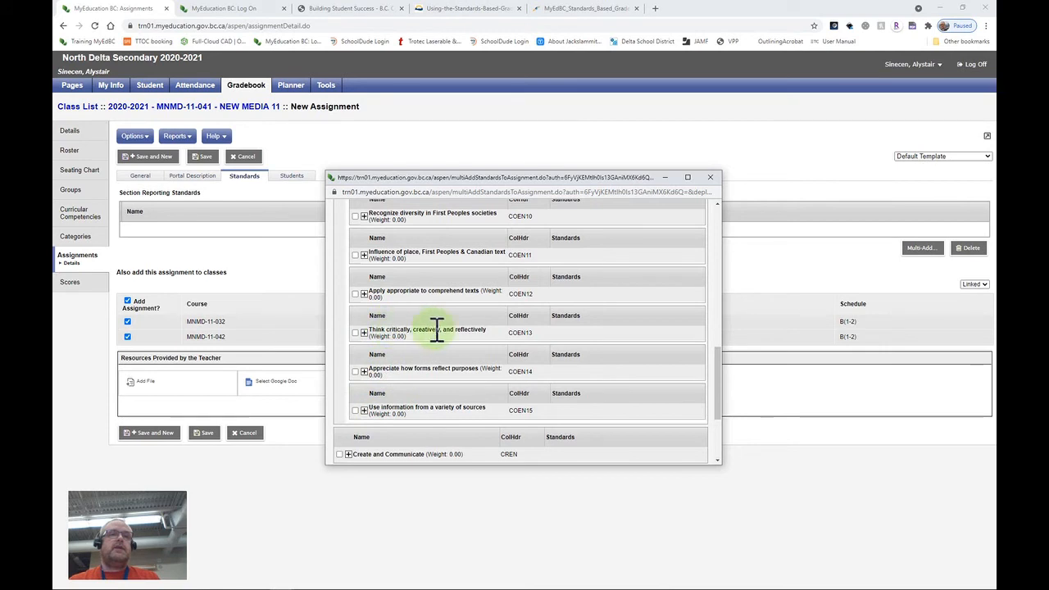
{"action": "left_click", "coordinate": [356, 333]}
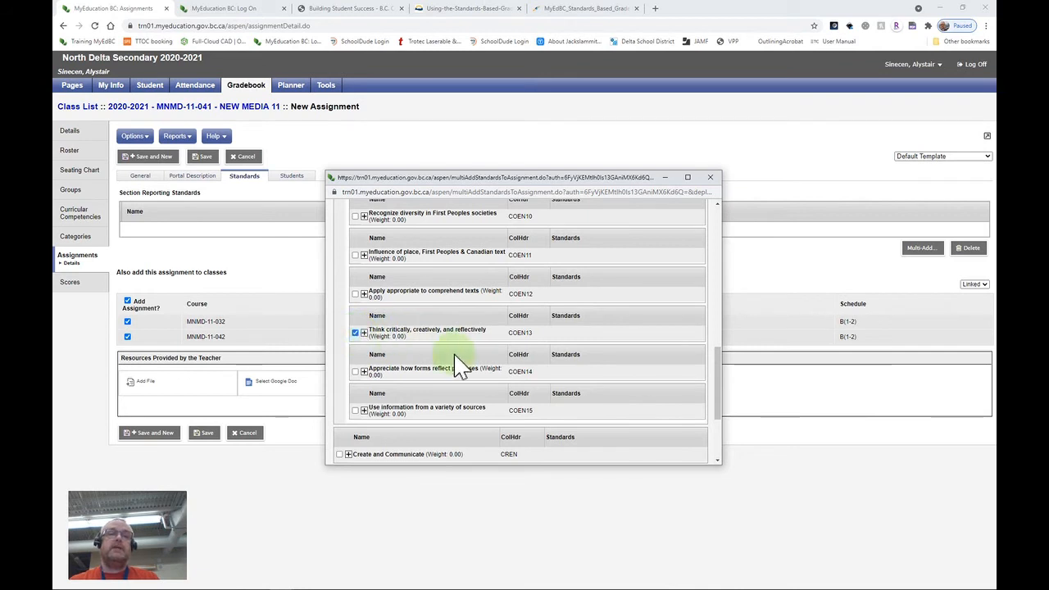
- Under Create and Communicate (CREN), select "Express and support an opinion with evidence" (CREN3) and "Use writing and design processes to create texts" (CREN9)
{"action": "scroll", "coordinate": [385, 430], "scroll_direction": "down", "scroll_amount": 3}
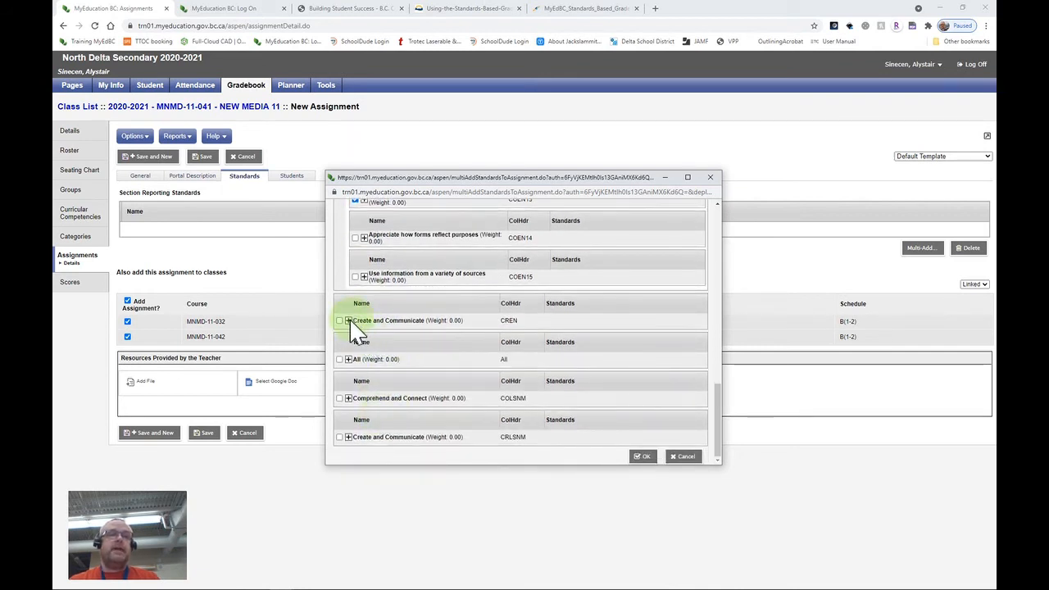
{"action": "left_click", "coordinate": [350, 320]}
{"action": "scroll", "coordinate": [434, 379], "scroll_direction": "down", "scroll_amount": 4}
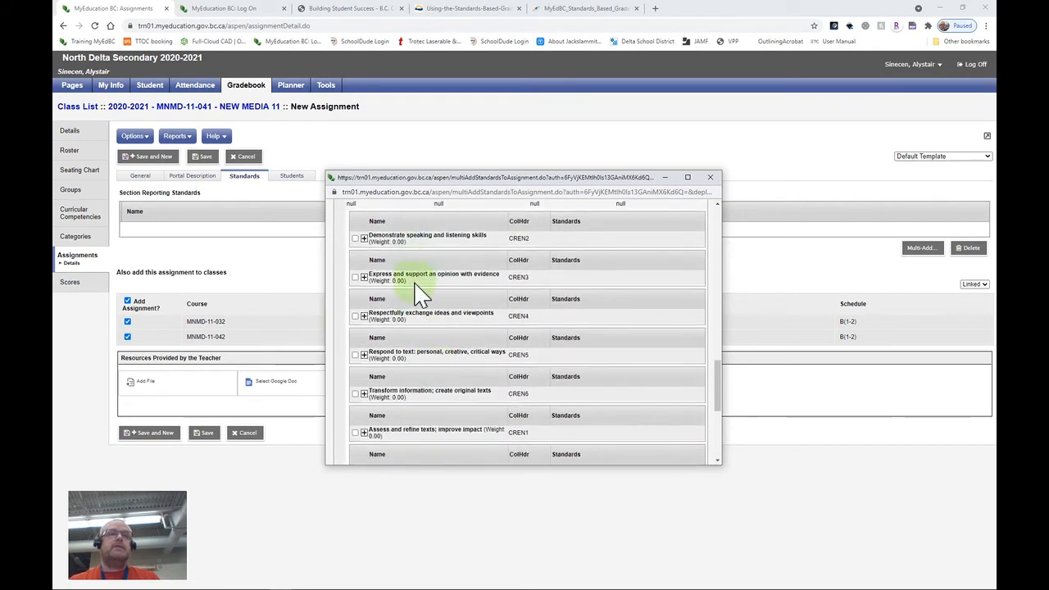
{"action": "left_click", "coordinate": [355, 277]}
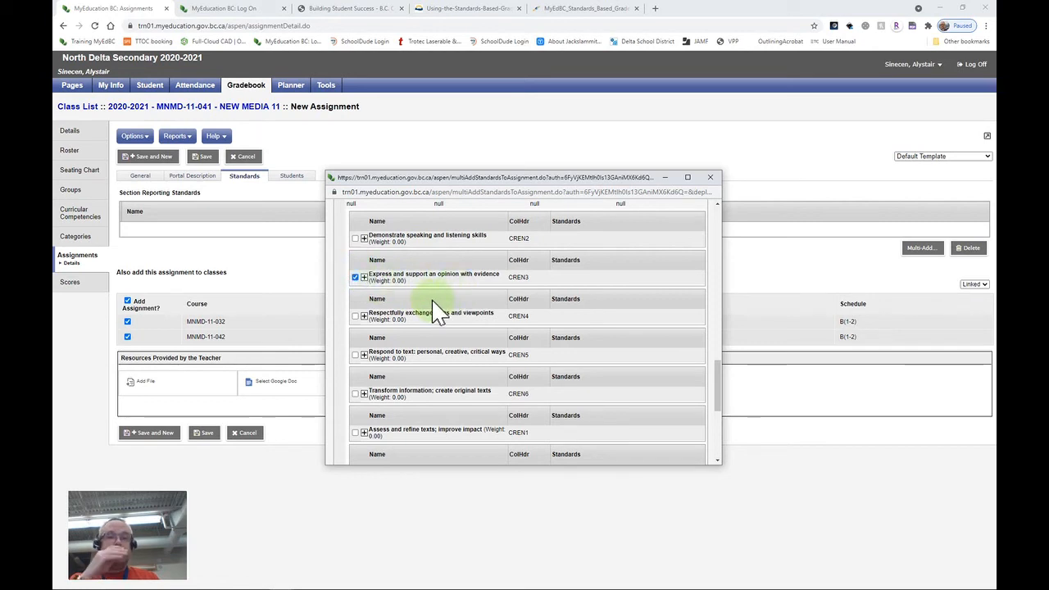
{"action": "scroll", "coordinate": [406, 352], "scroll_direction": "down", "scroll_amount": 3}
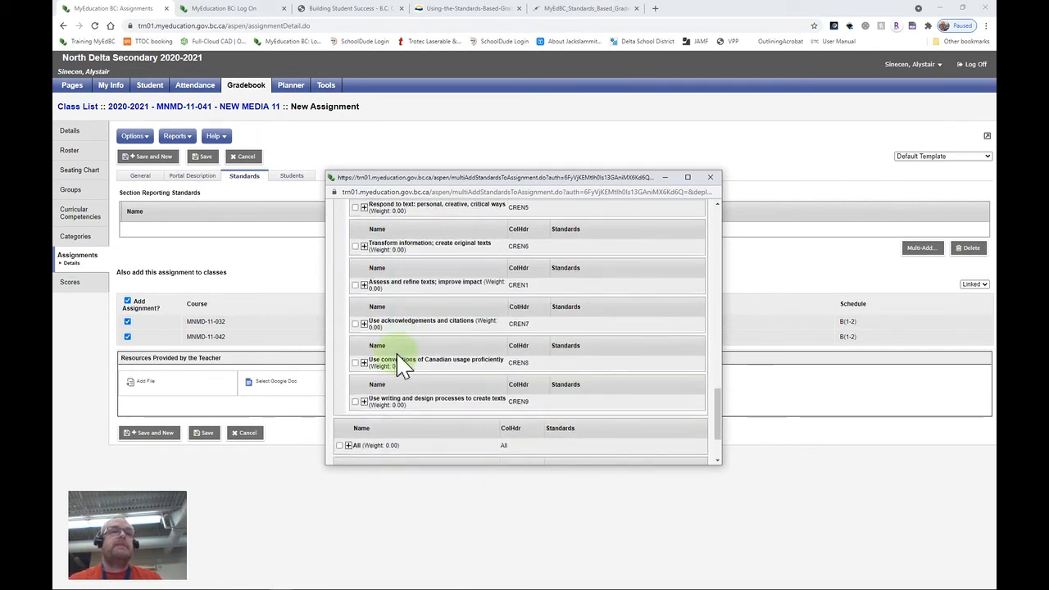
{"action": "left_click", "coordinate": [364, 402]}
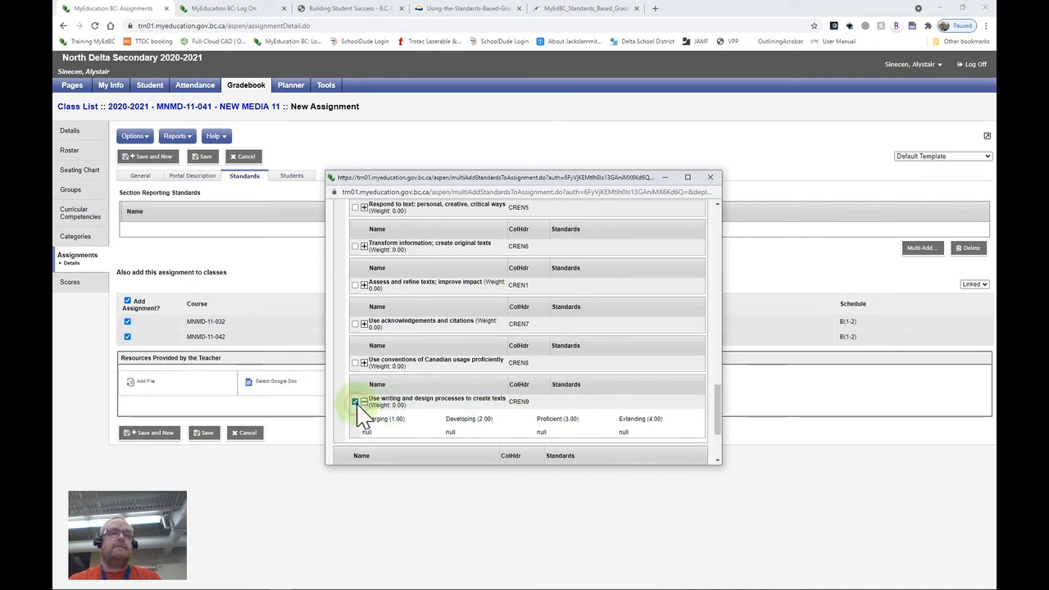
- Review the selections throughout the standards list and add the selected standards to the assignment
{"action": "scroll", "coordinate": [549, 404], "scroll_direction": "down", "scroll_amount": 3}
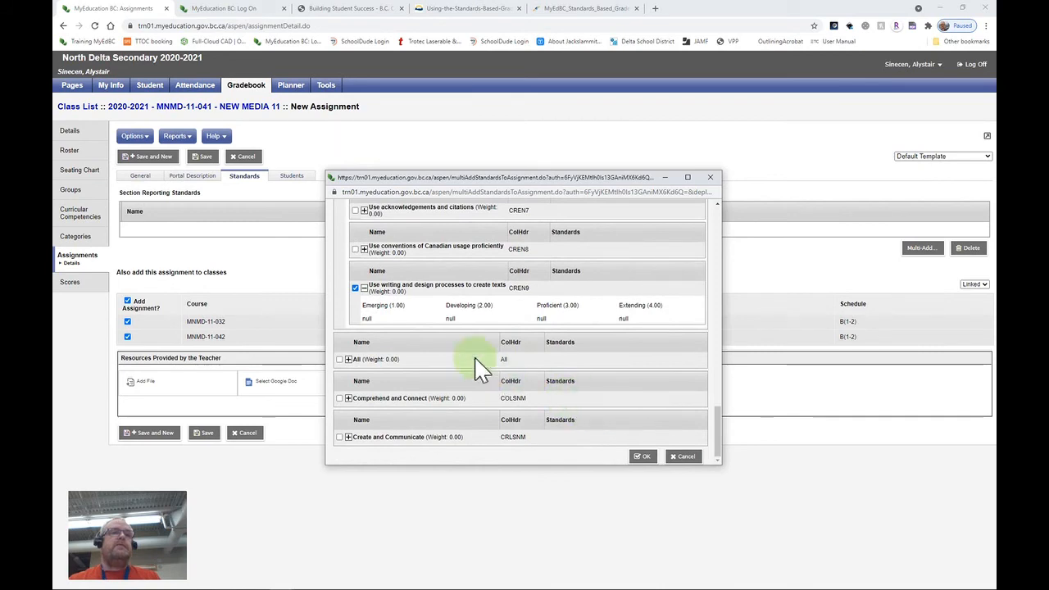
{"action": "scroll", "coordinate": [483, 374], "scroll_direction": "up", "scroll_amount": 5}
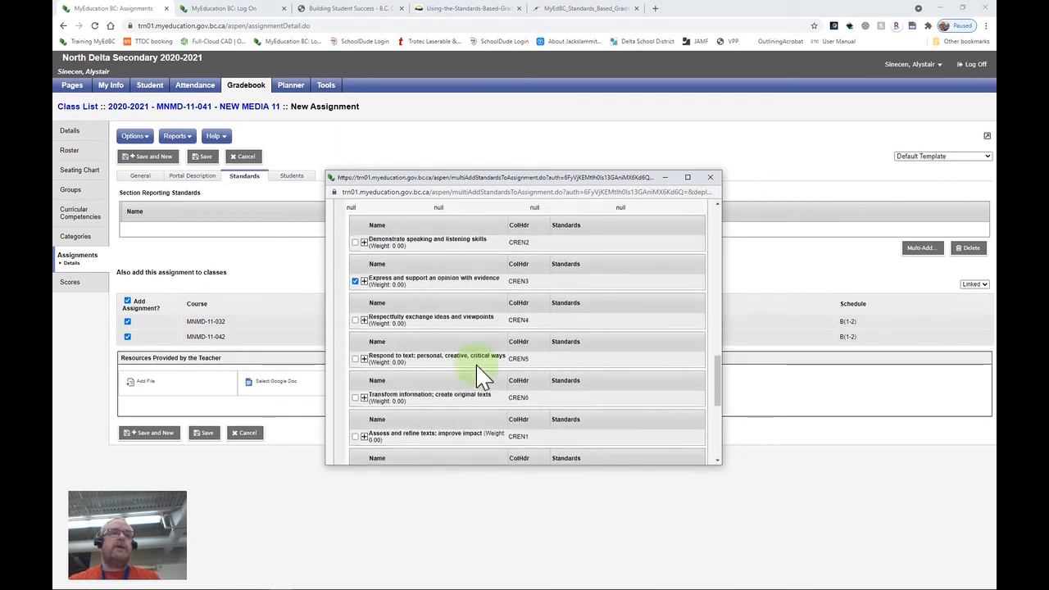
{"action": "scroll", "coordinate": [482, 374], "scroll_direction": "up", "scroll_amount": 10}
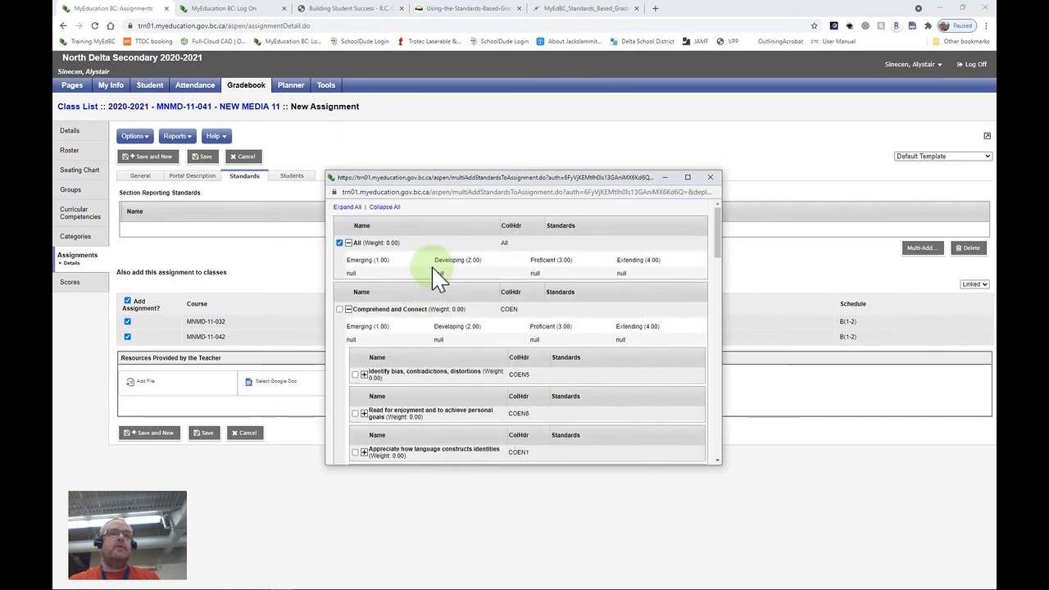
{"action": "scroll", "coordinate": [438, 278], "scroll_direction": "down", "scroll_amount": 4}
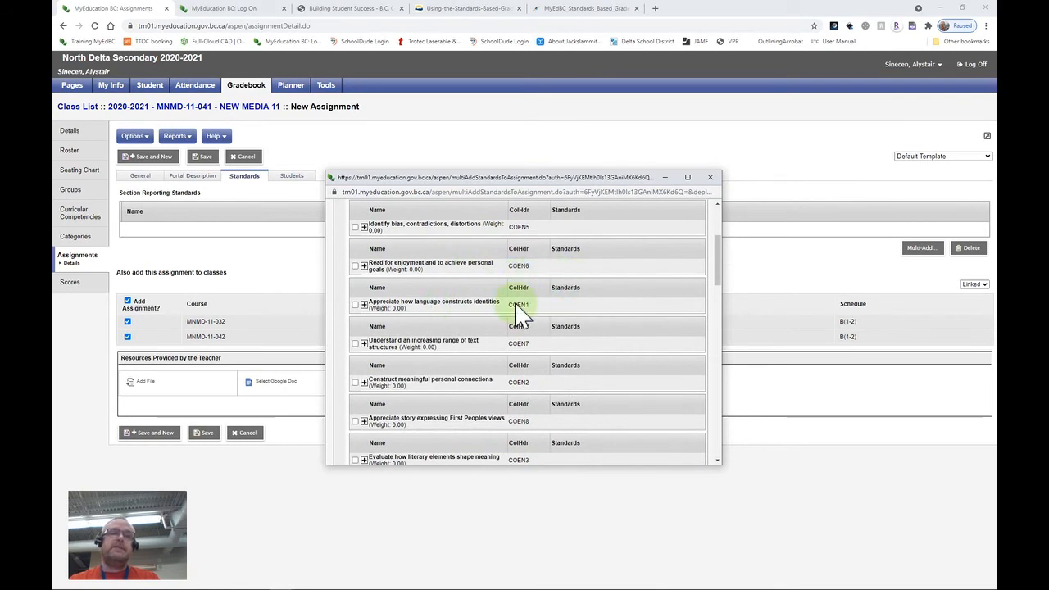
{"action": "scroll", "coordinate": [533, 319], "scroll_direction": "down", "scroll_amount": 1}
{"action": "scroll", "coordinate": [533, 344], "scroll_direction": "down", "scroll_amount": 10}
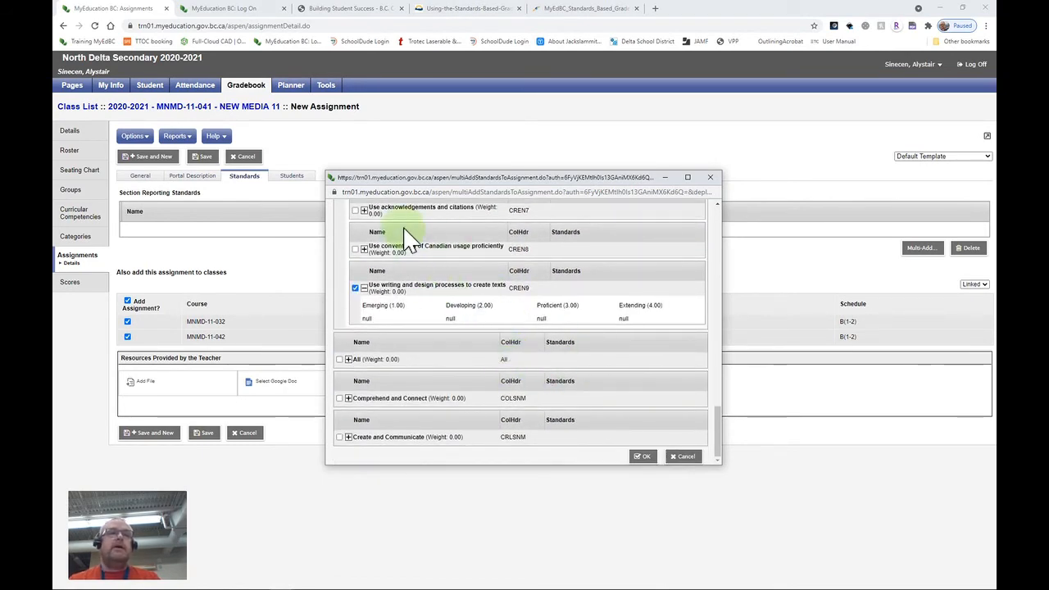
{"action": "left_click", "coordinate": [645, 458]}
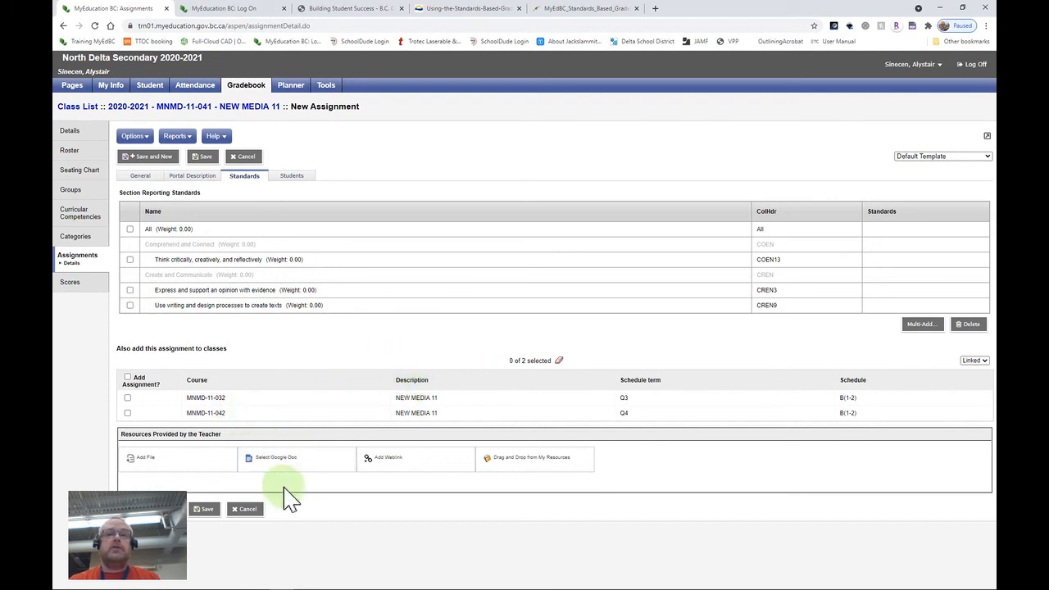
- Save the assignment with its attached standards and open the class's scores
{"action": "left_click", "coordinate": [206, 511]}
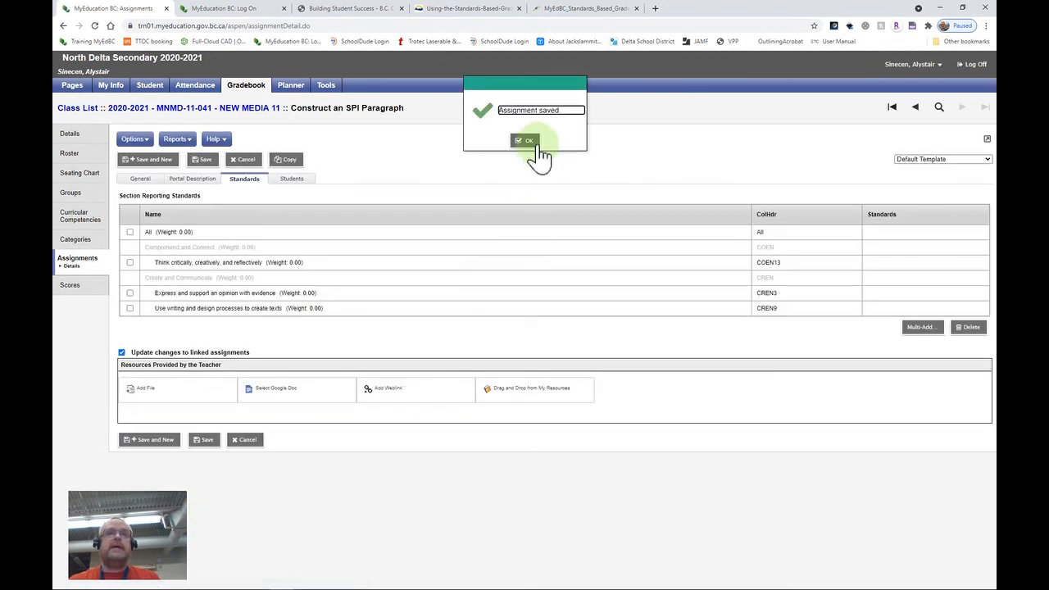
{"action": "left_click", "coordinate": [527, 141]}
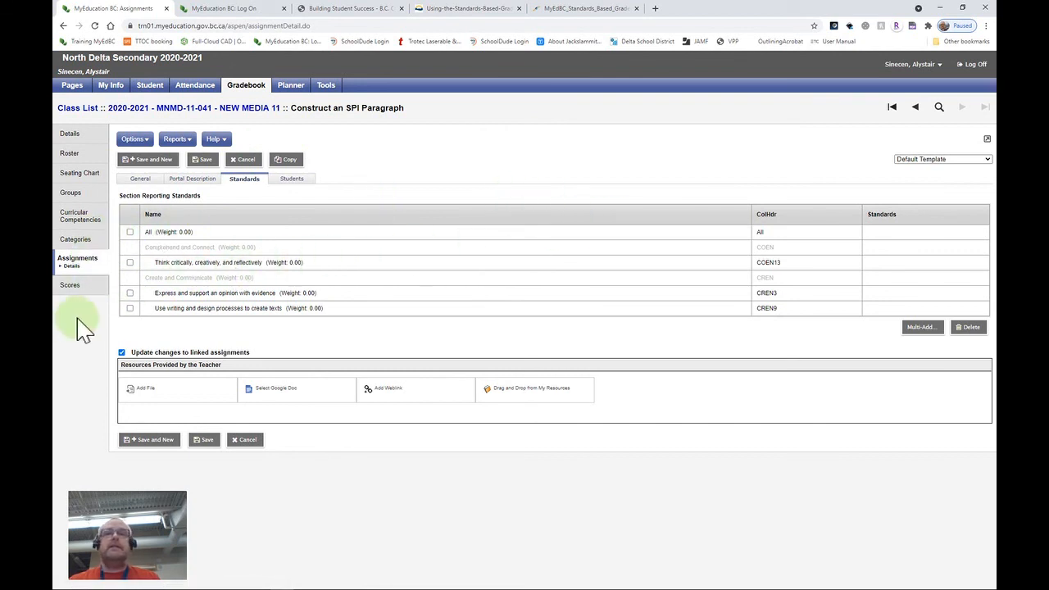
{"action": "left_click", "coordinate": [72, 288]}
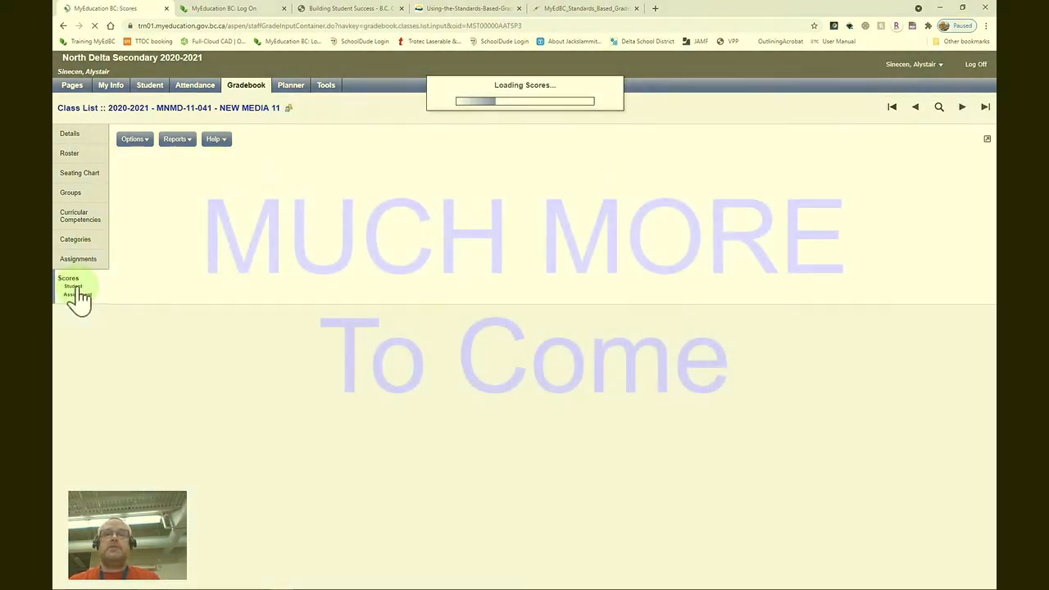